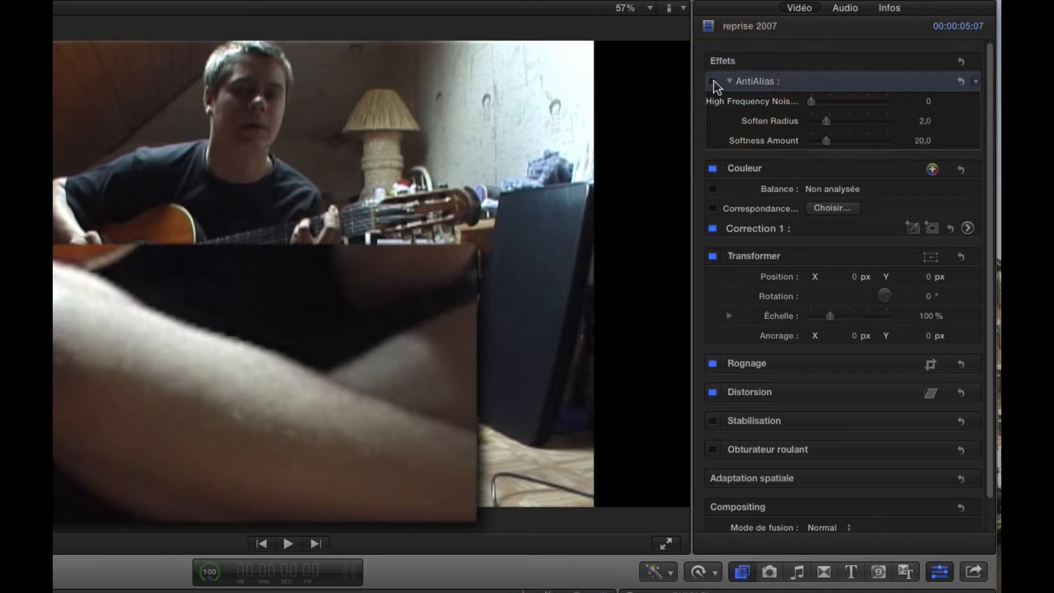
Enable the AntiAlias effect on the reprise 2007 clip, set its Softness Amount to 22, and compare the picture with and without it.
left_click(713, 80)
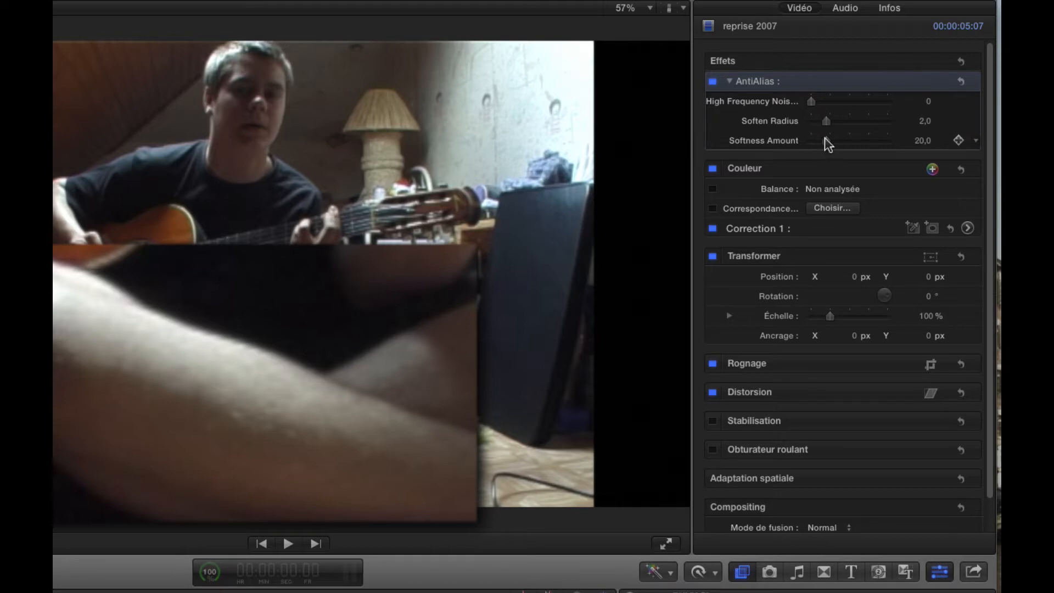
mouse_move(827, 142)
left_mouse_down()
mouse_move(800, 141)
mouse_move(900, 155)
mouse_move(835, 155)
left_mouse_up()
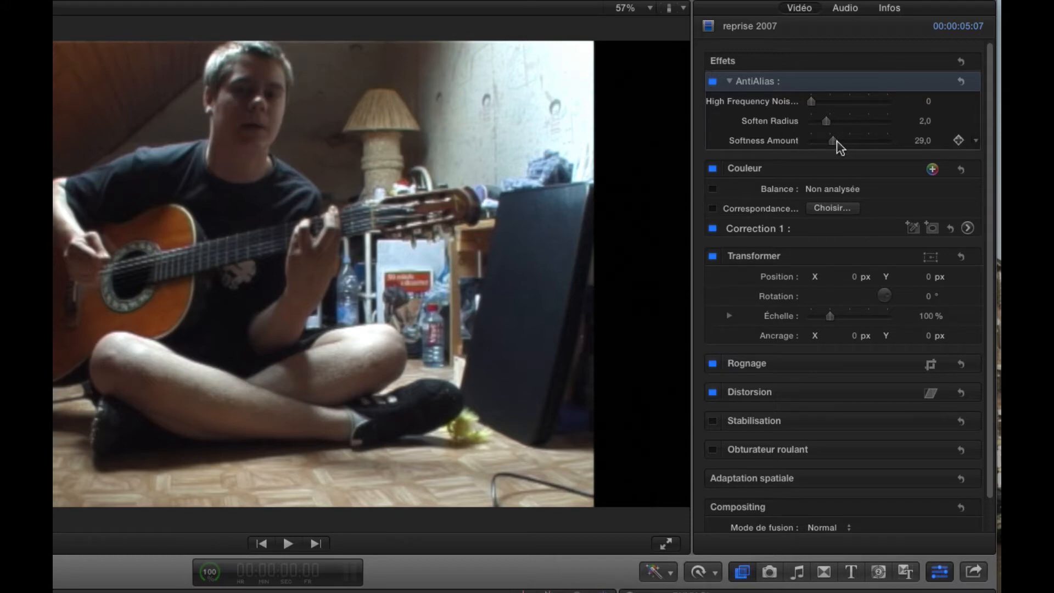
left_click_drag(832, 143, 829, 144)
left_click_drag(832, 139, 828, 142)
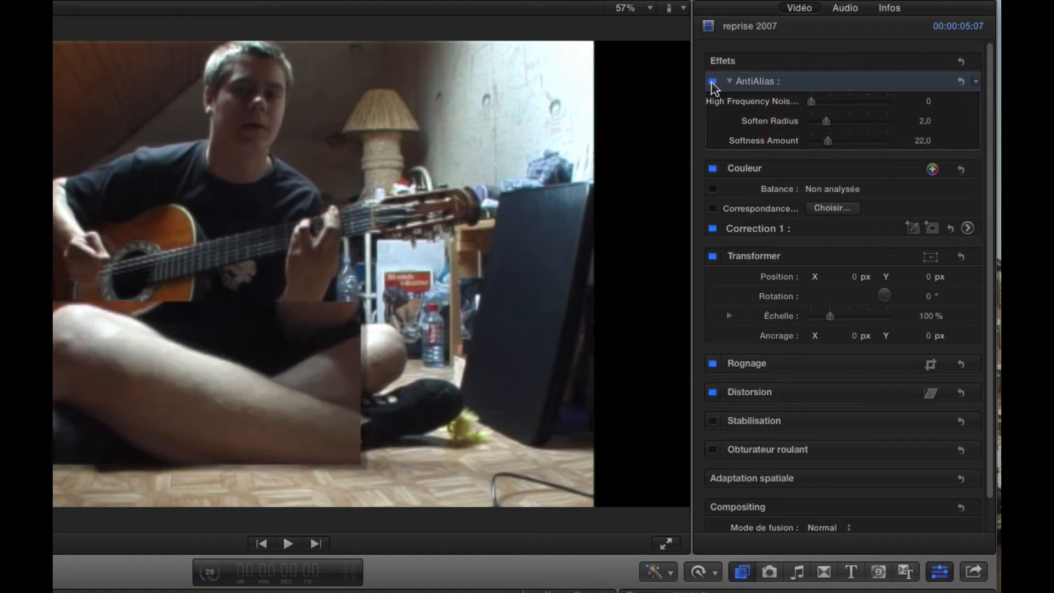
left_click(713, 82)
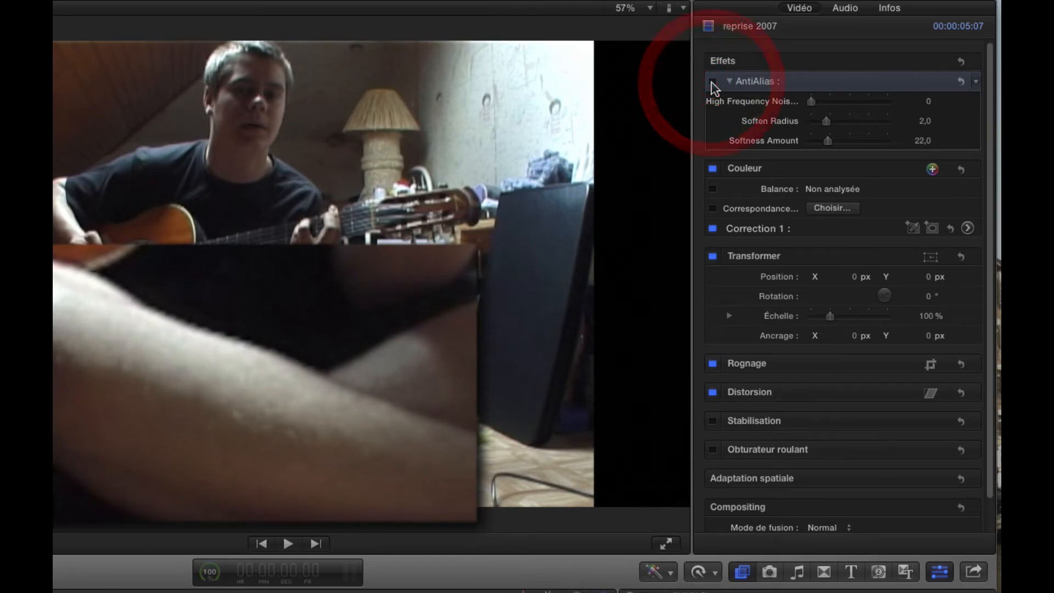
left_click(713, 82)
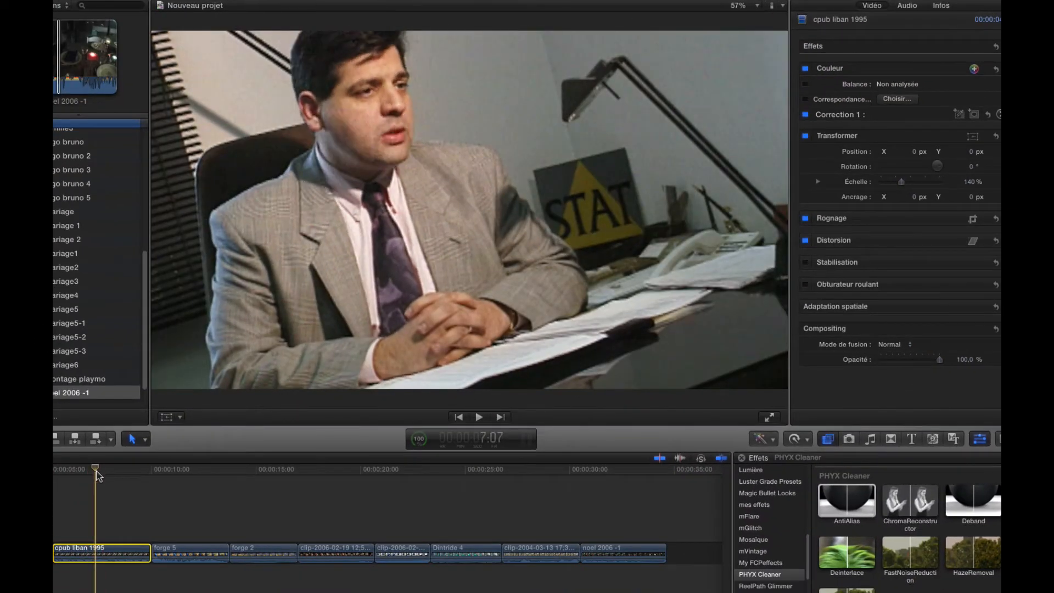
Apply the AntiAlias effect to the cpub liban 1995 clip with Soften Radius 4,97 and Softness Amount 24.
left_click(97, 471)
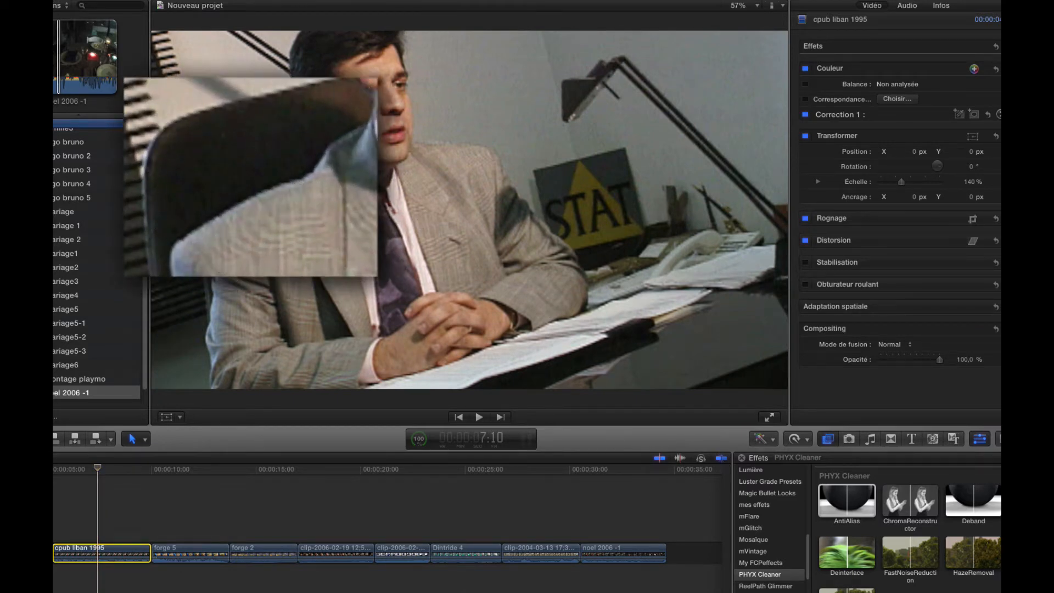
left_click_drag(855, 514, 99, 558)
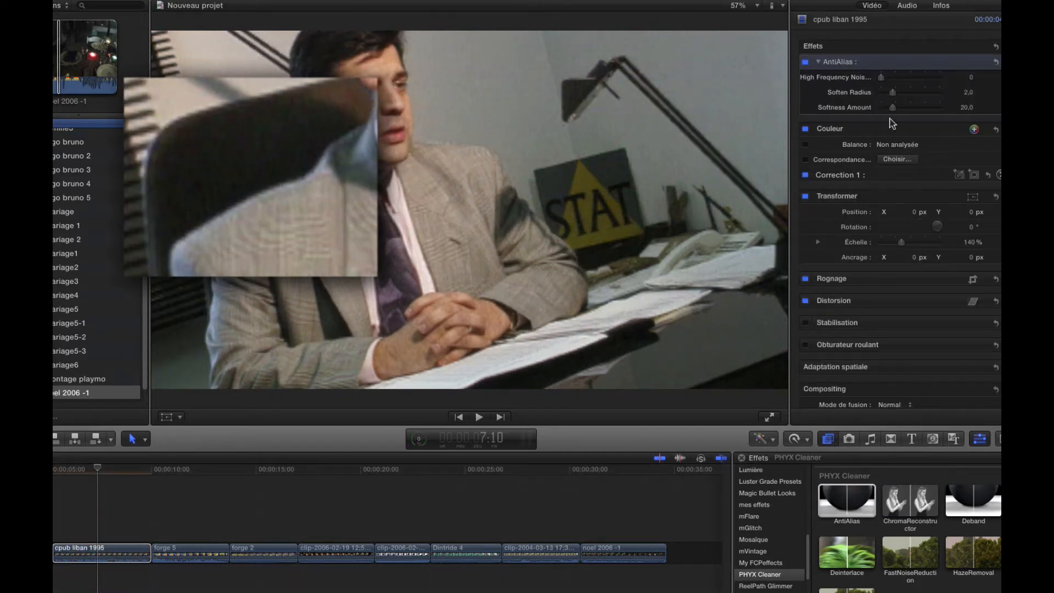
mouse_move(894, 95)
left_mouse_down()
mouse_move(886, 93)
mouse_move(911, 93)
mouse_move(918, 108)
mouse_move(895, 111)
left_mouse_up()
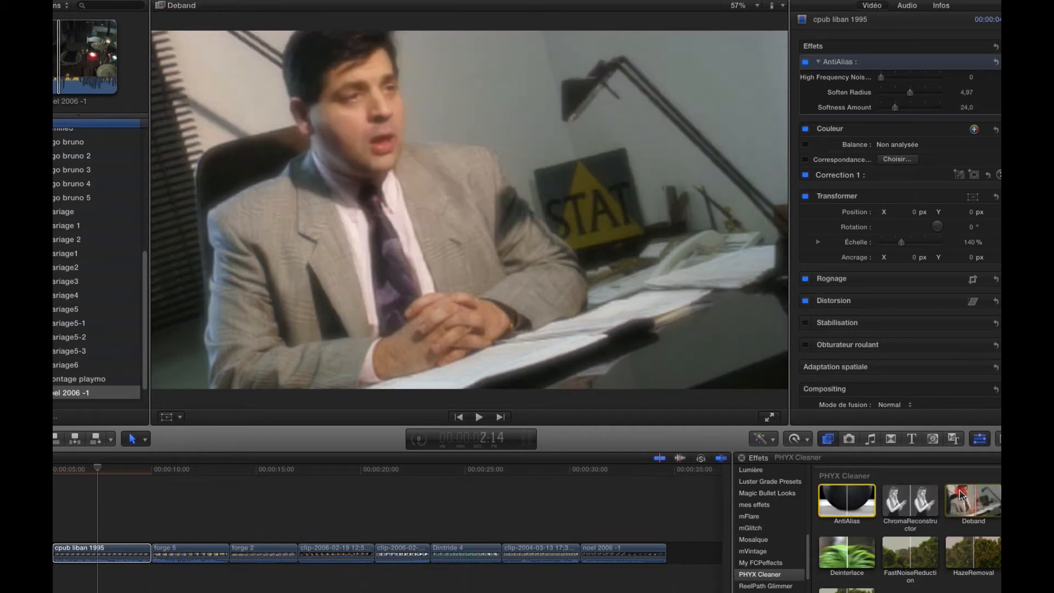
Add the Deband effect to the cpub liban 1995 clip and set AntiAlias's Soften Radius to 0 and Softness Amount to 26.
left_click_drag(973, 500, 92, 555)
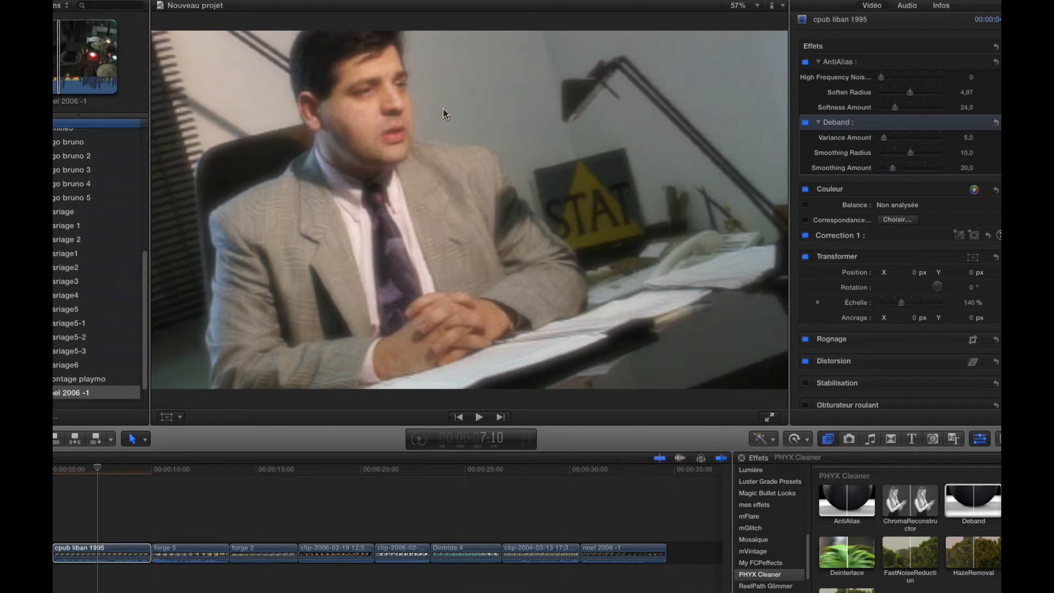
left_click_drag(910, 92, 882, 93)
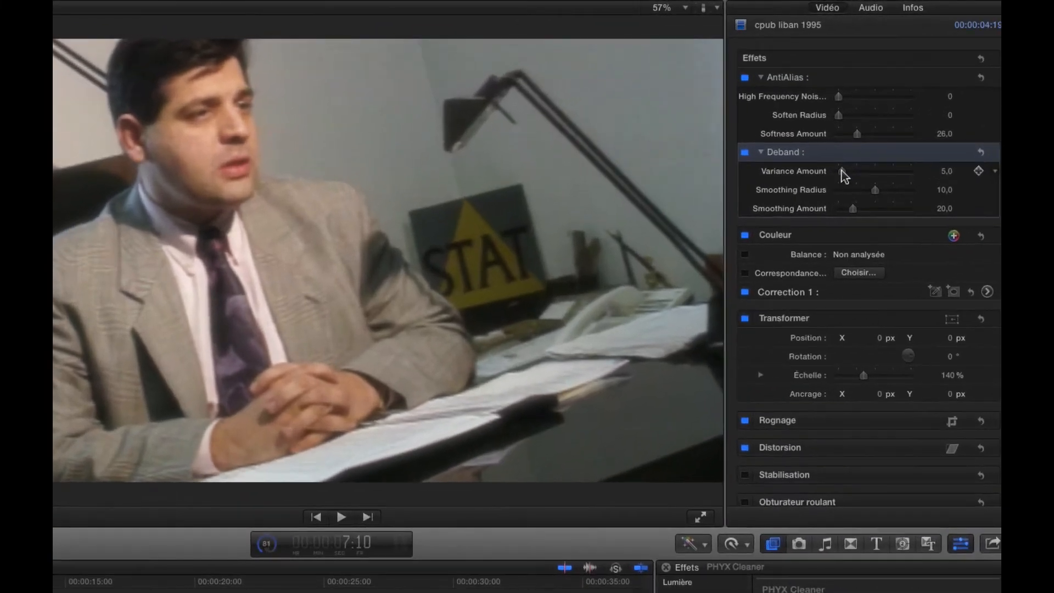
Try Deband's Variance Amount at 100, then set it to 0, with Smoothing Radius 17 and Smoothing Amount 34.
left_click_drag(841, 171, 939, 181)
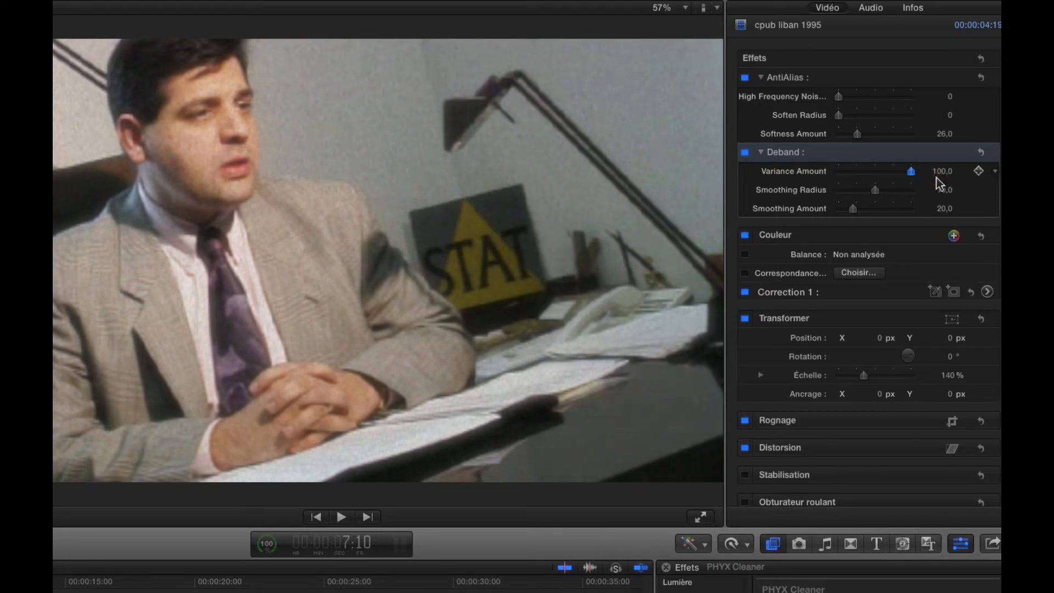
left_click_drag(912, 172, 768, 159)
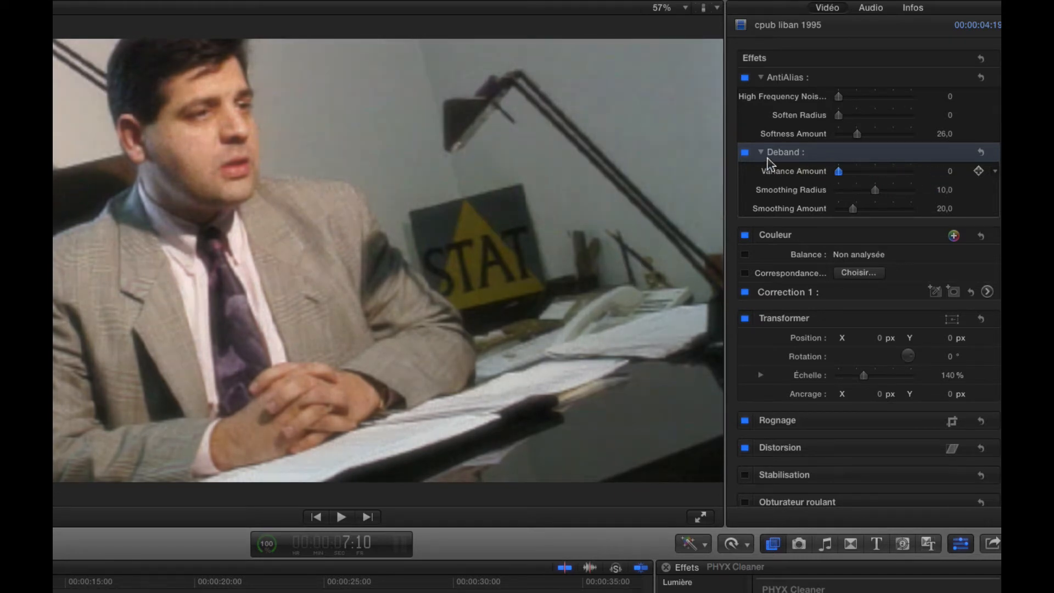
left_click_drag(876, 189, 871, 213)
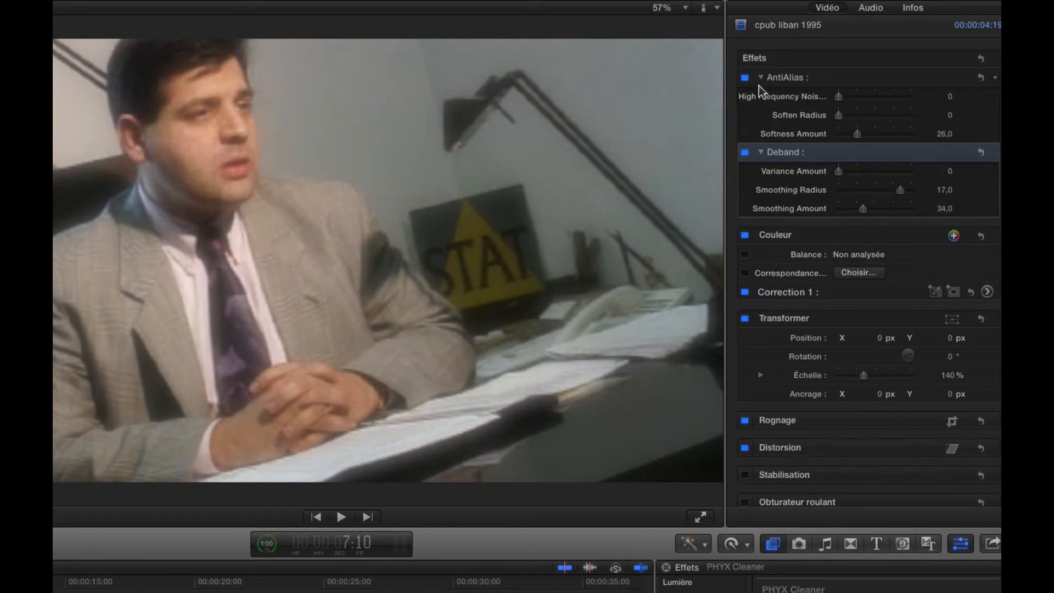
Compare the cpub liban 1995 picture with the Deband effect switched off and on.
left_click(745, 153)
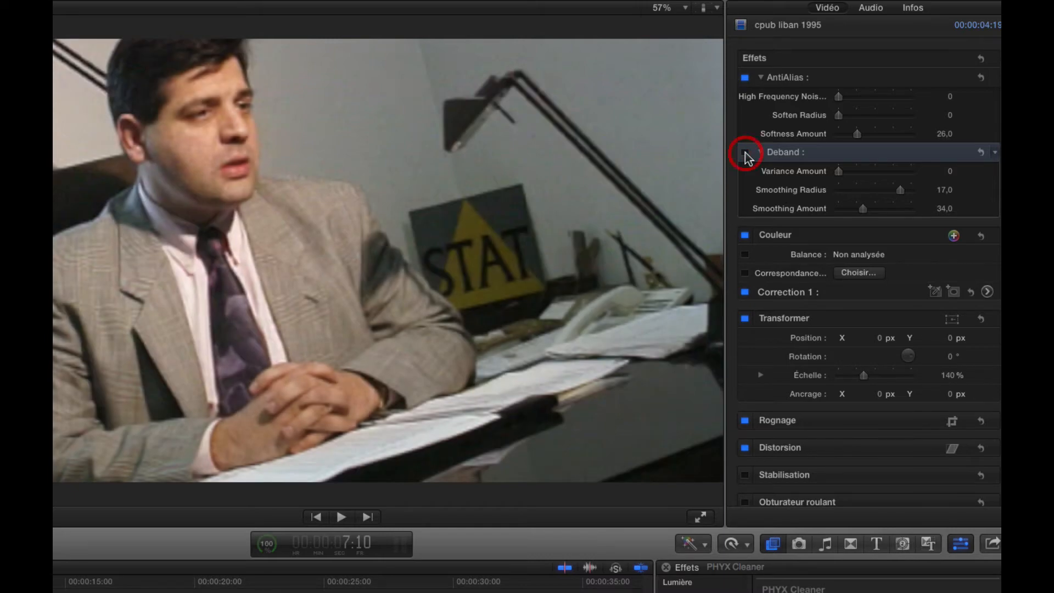
left_click(746, 153)
left_click(746, 153)
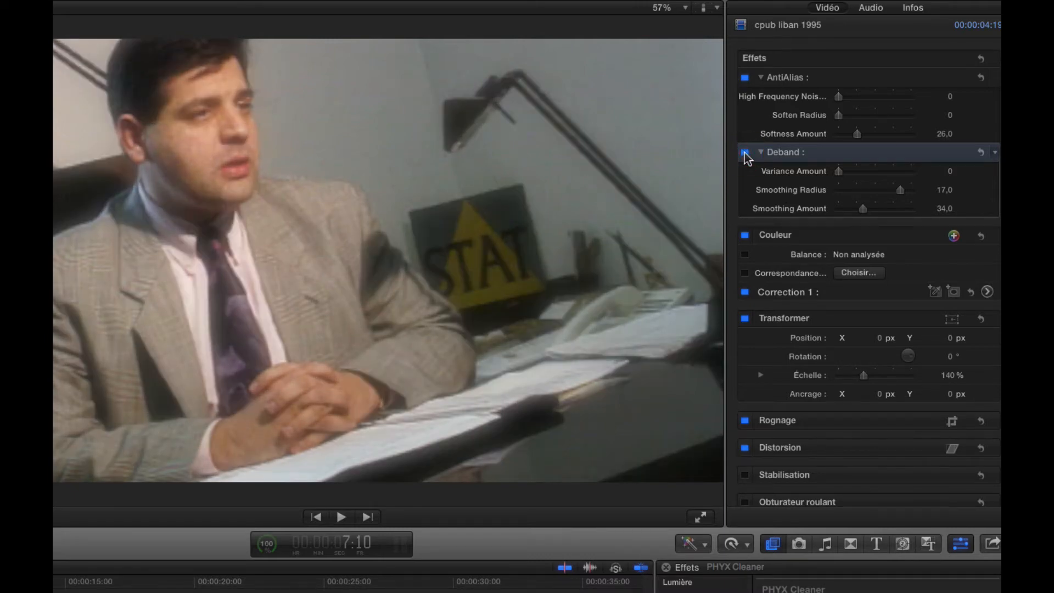
left_click(746, 153)
left_click(745, 153)
left_click(745, 153)
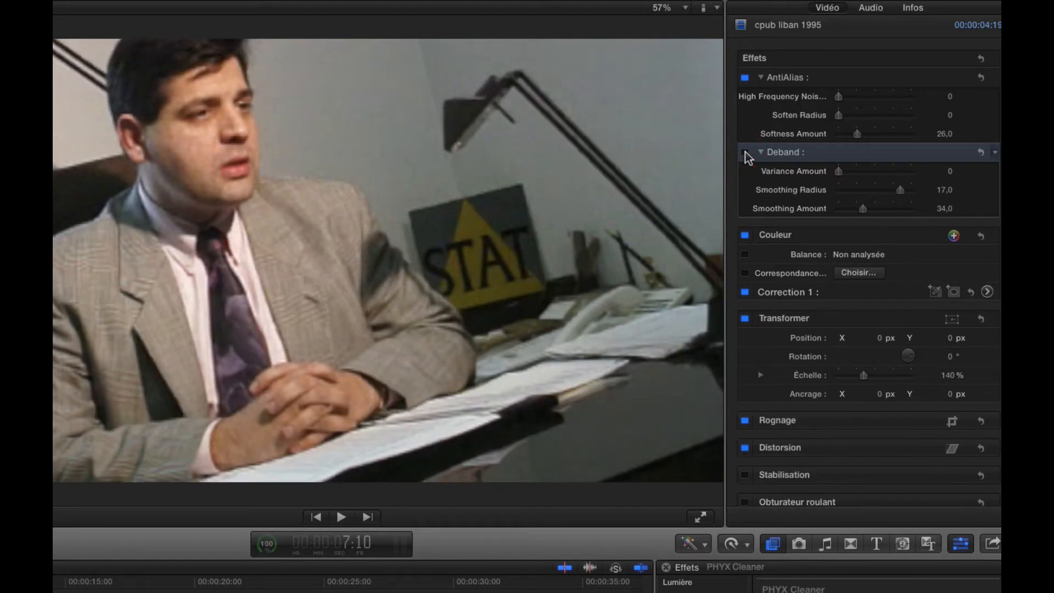
left_click(745, 153)
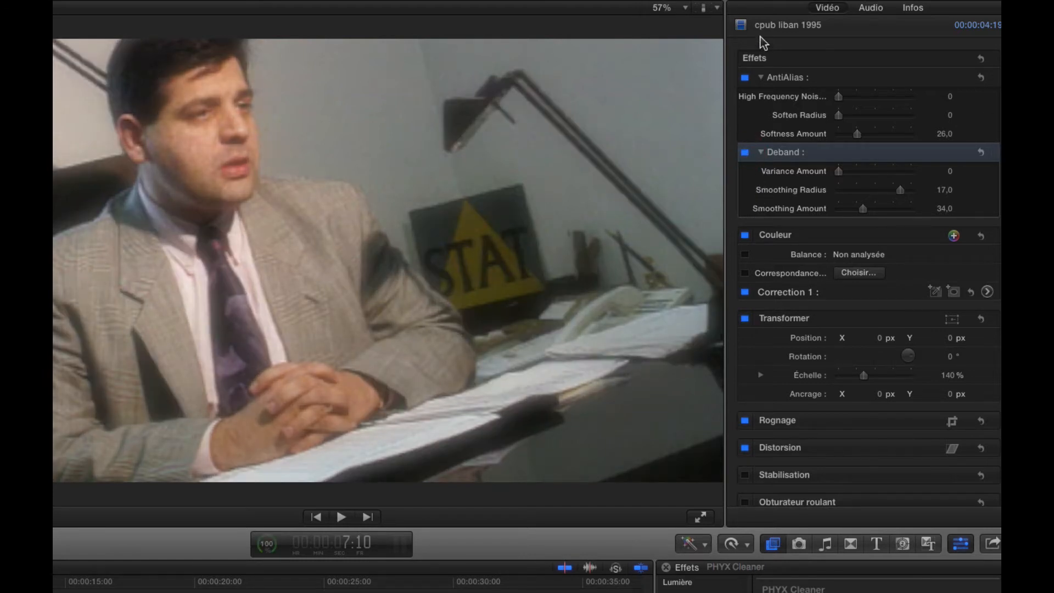
Set AntiAlias's High Frequency Noise to 100 and Softness Amount to 56, and reduce Deband's Smoothing Amount to 17.
left_click(745, 77)
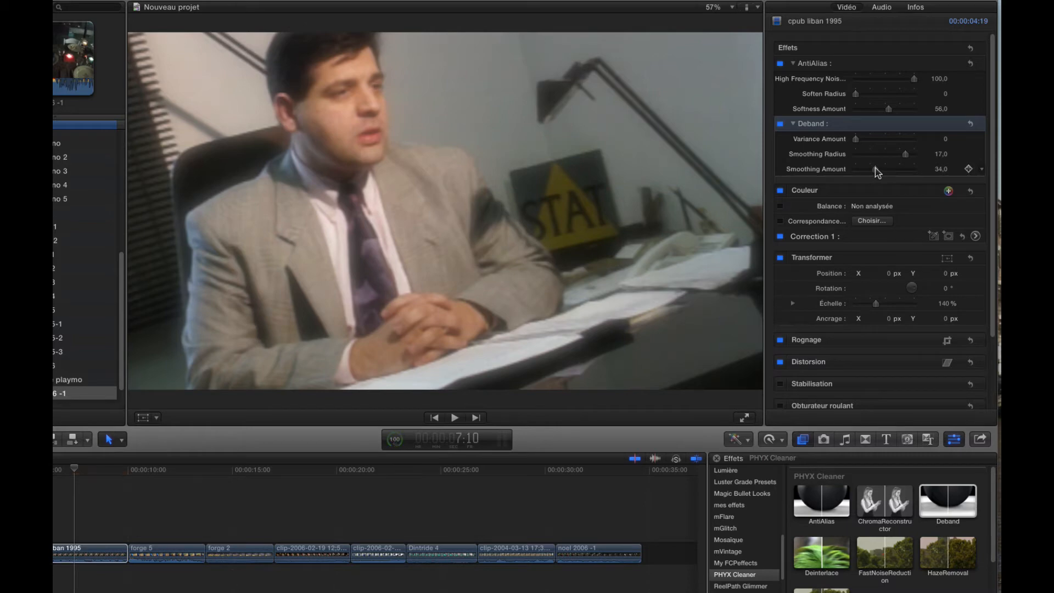
left_click_drag(877, 171, 866, 169)
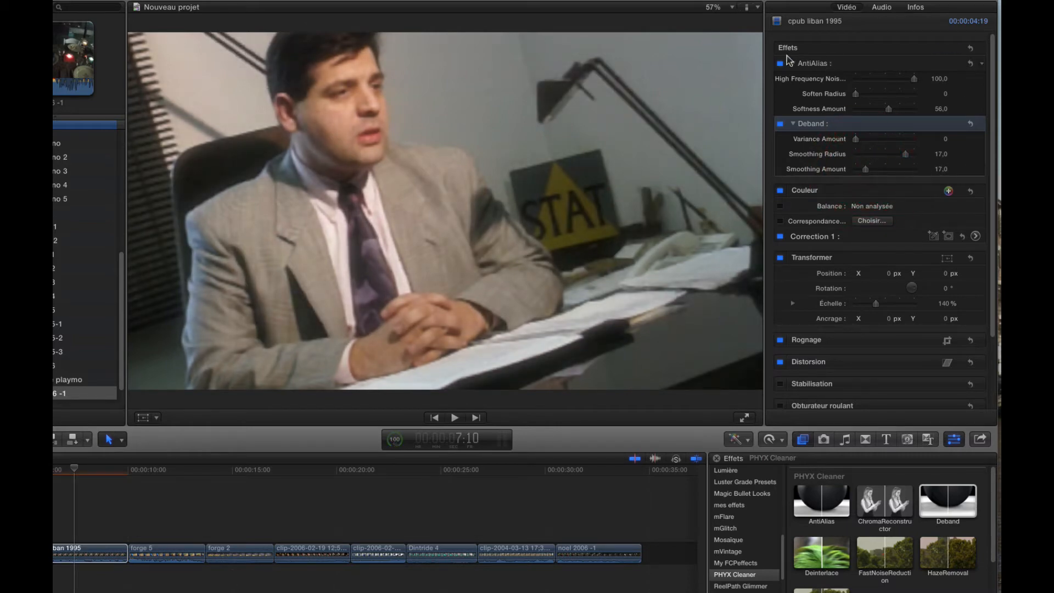
Play back the forge 5 clip to examine its untreated picture.
left_click(173, 552)
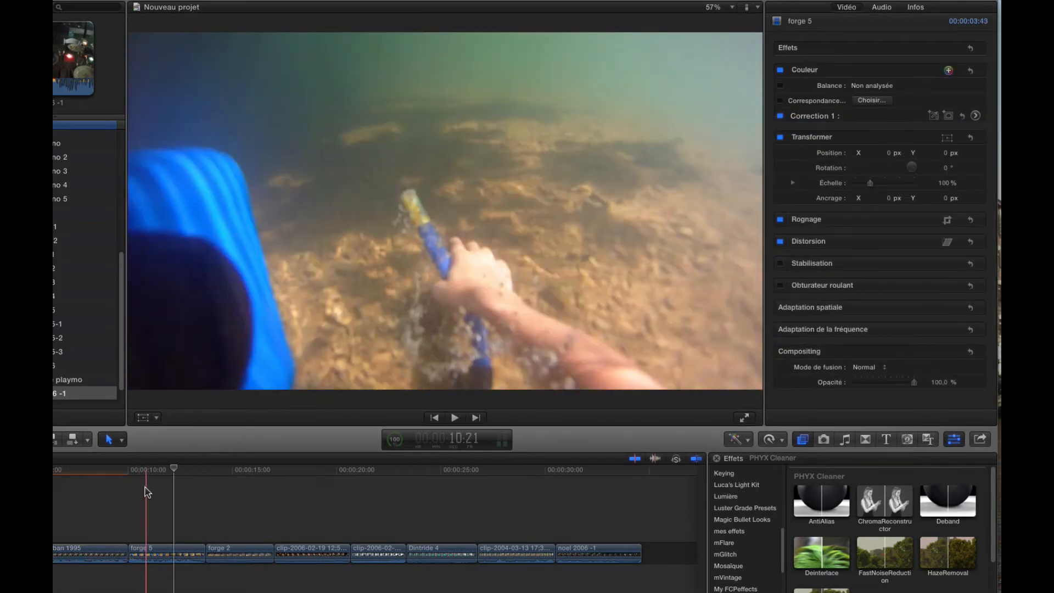
key("space")
key("space")
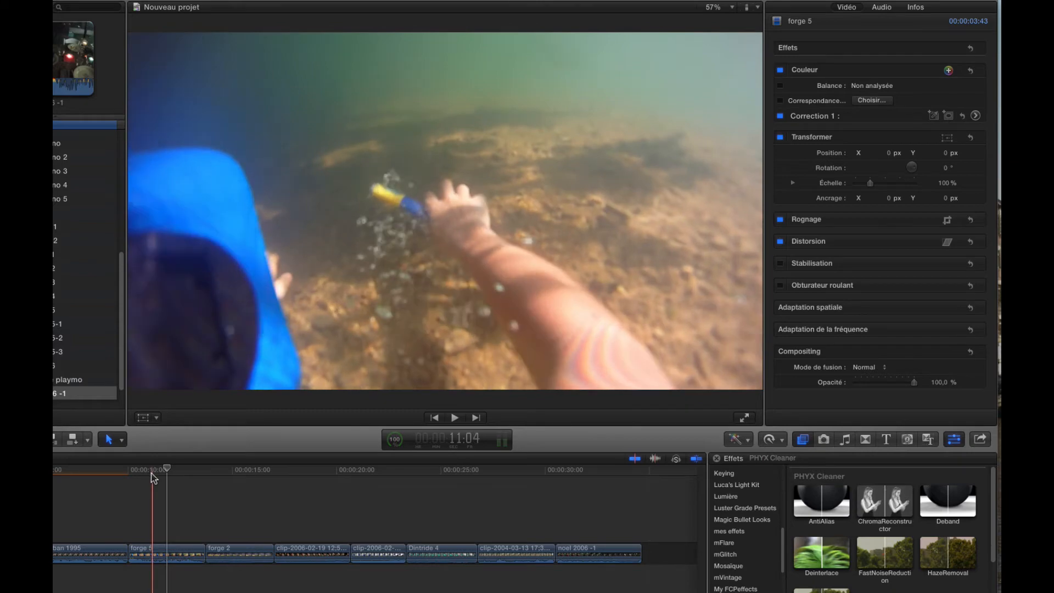
Apply the ChromaReconstructor effect to the forge 5 clip and set its ColorSpace to YCrCb (ITU-R BT.601).
left_click(159, 474)
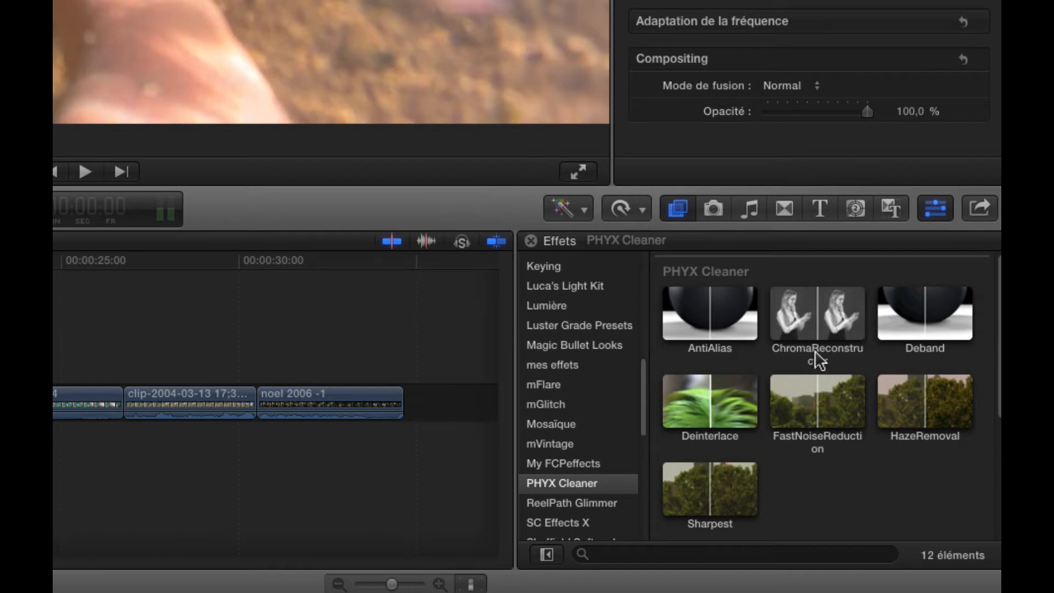
left_click_drag(823, 310, 201, 538)
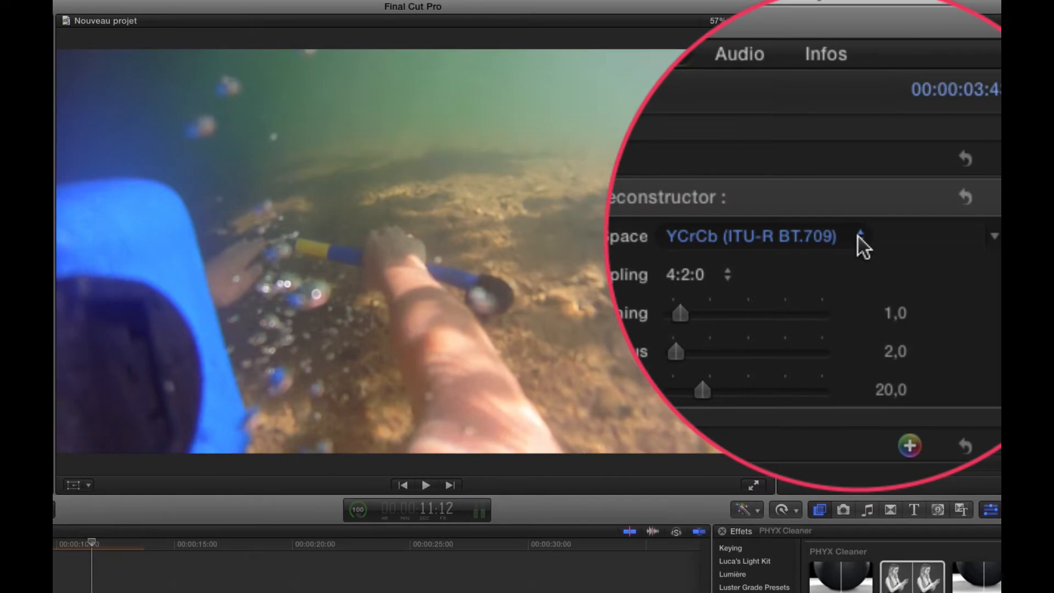
left_click(857, 236)
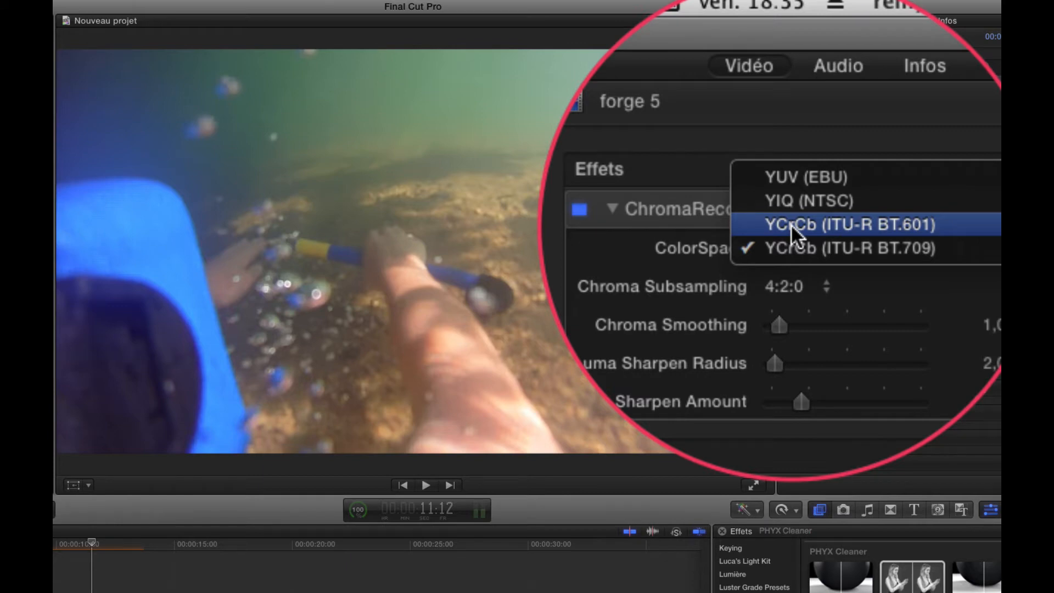
left_click(791, 224)
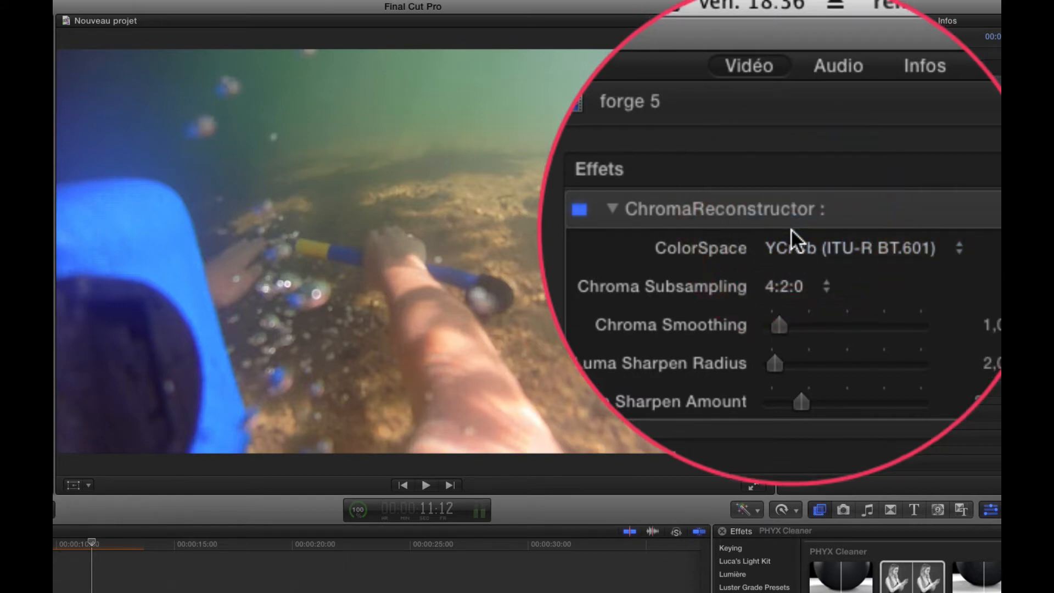
left_click(790, 230)
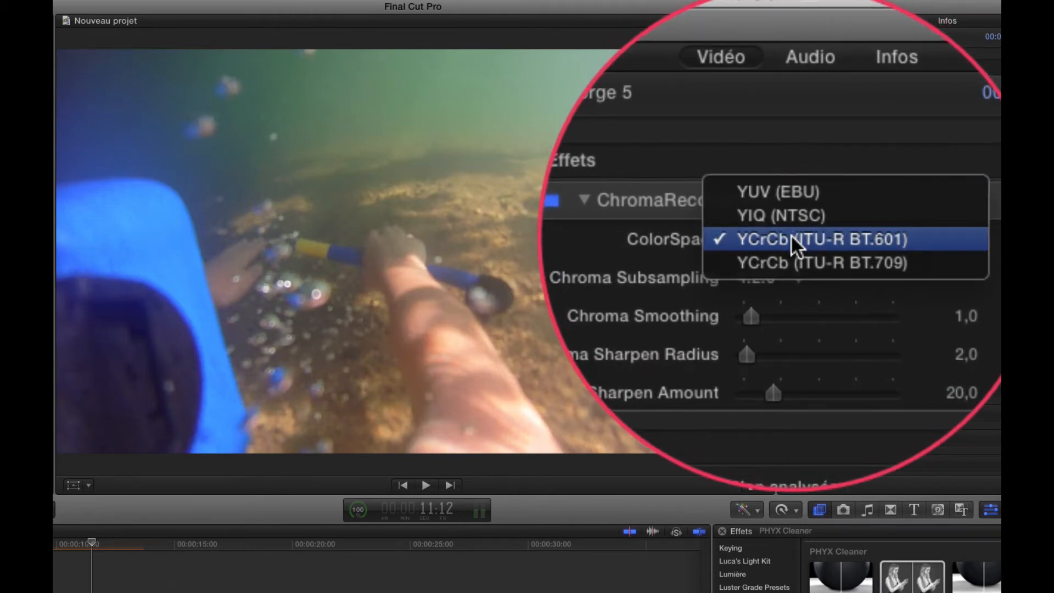
left_click(791, 236)
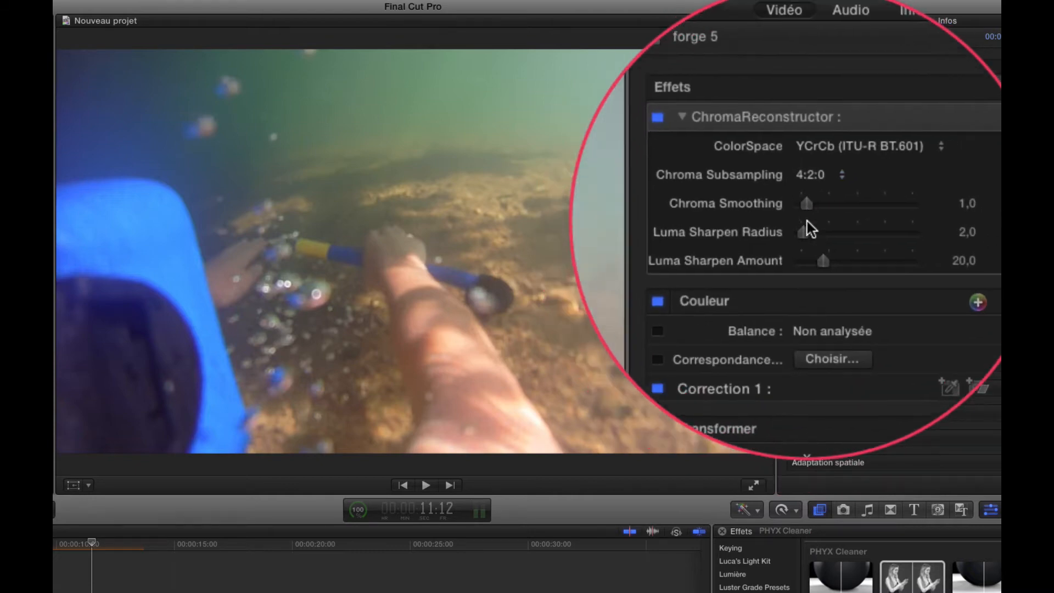
Set ChromaReconstructor's Chroma Smoothing to 12, Luma Sharpen Radius to 48 and Luma Sharpen Amount to 79.
left_click_drag(807, 221, 849, 226)
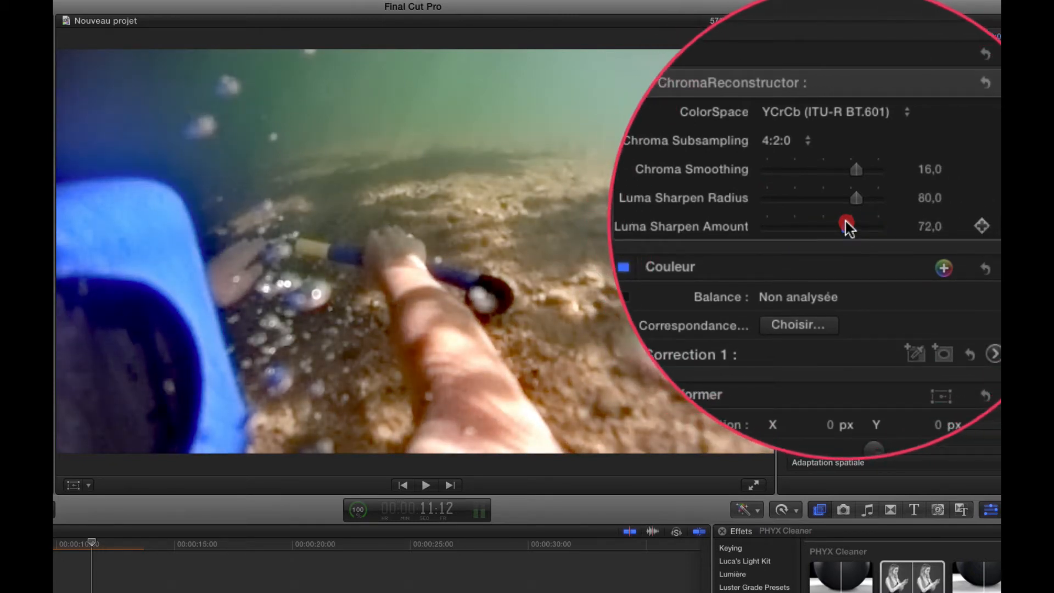
left_click_drag(848, 226, 948, 229)
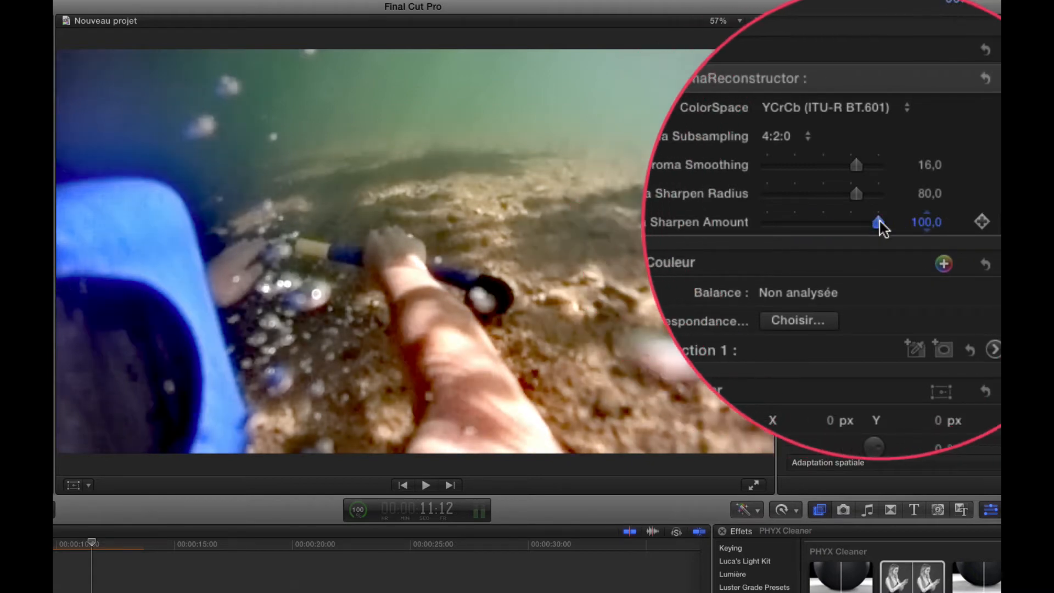
left_click_drag(856, 222, 820, 222)
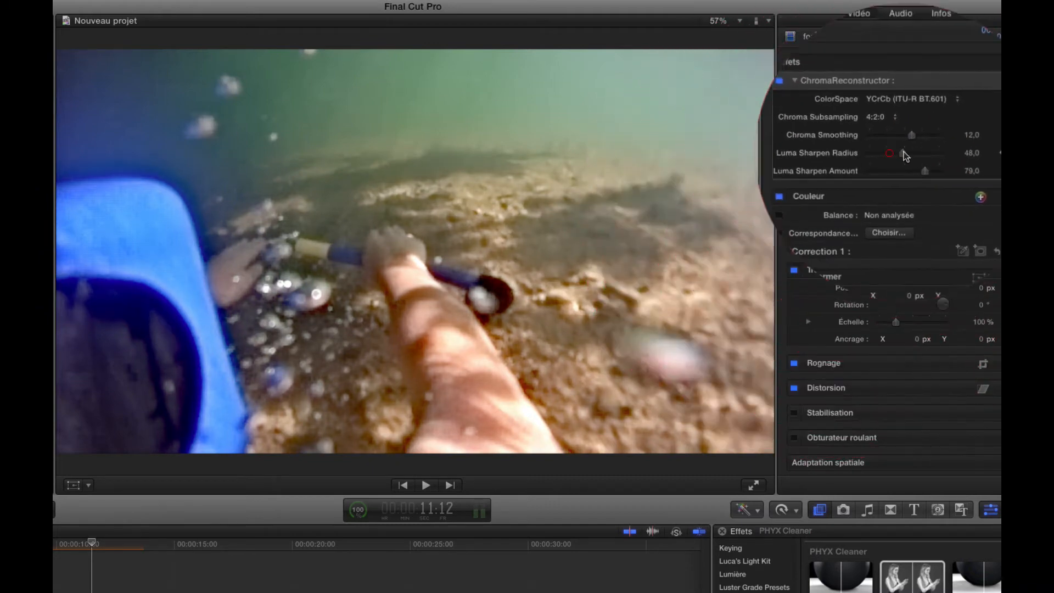
Compare the forge 5 clip with ChromaReconstructor switched off and on, playing it back in both states.
left_click(794, 85)
left_click(795, 85)
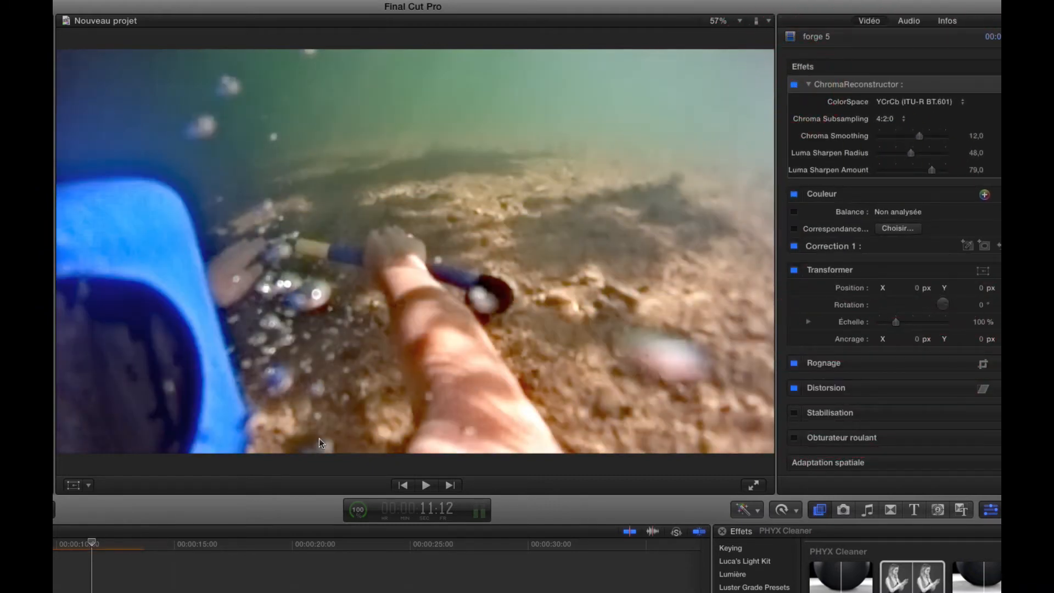
left_click_drag(98, 543, 107, 544)
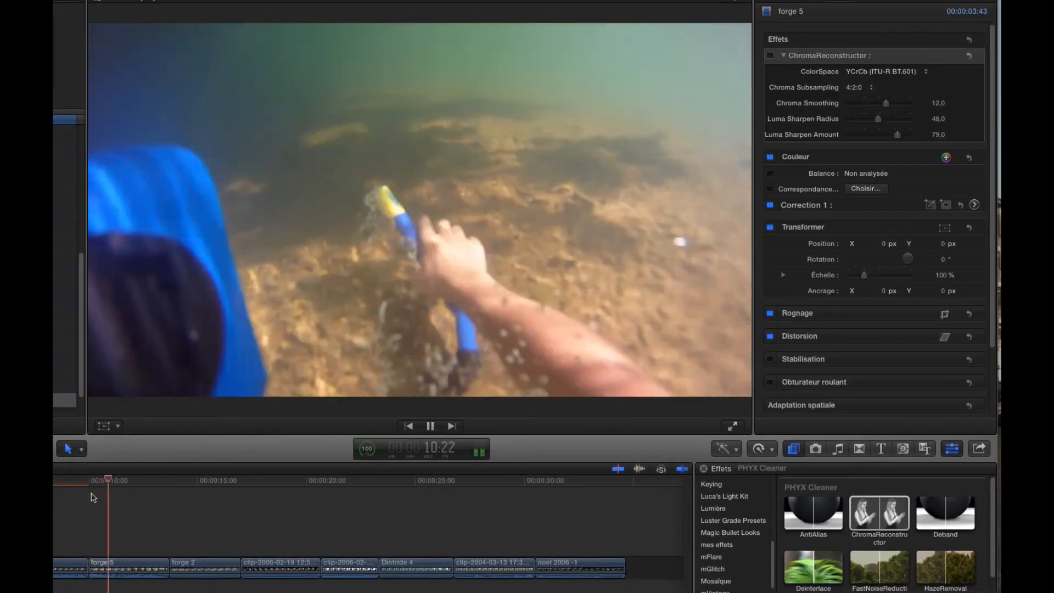
key("space")
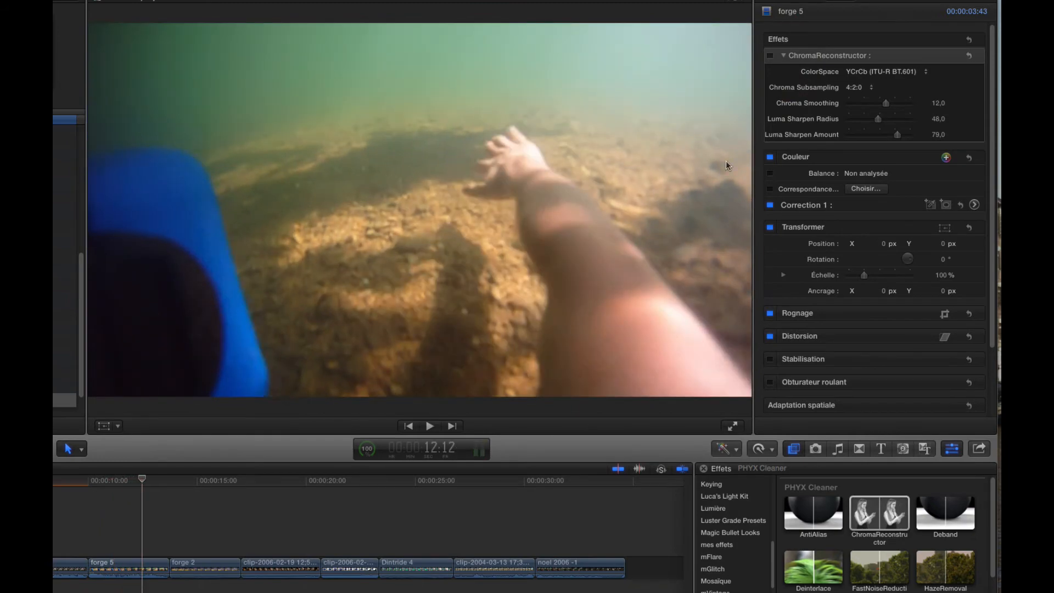
left_click(770, 56)
left_click(97, 496)
key("space")
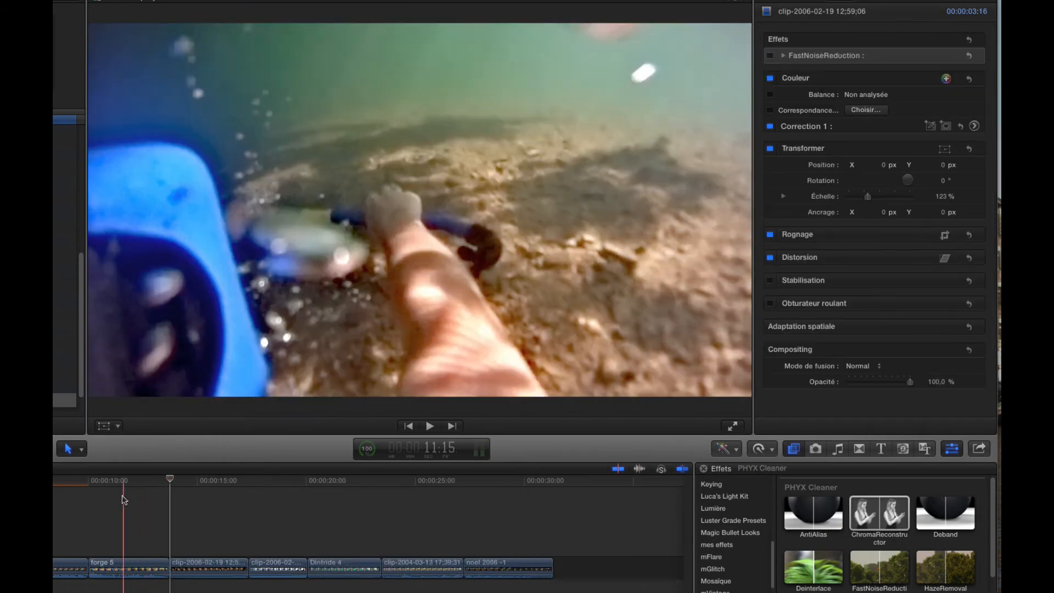
key("space")
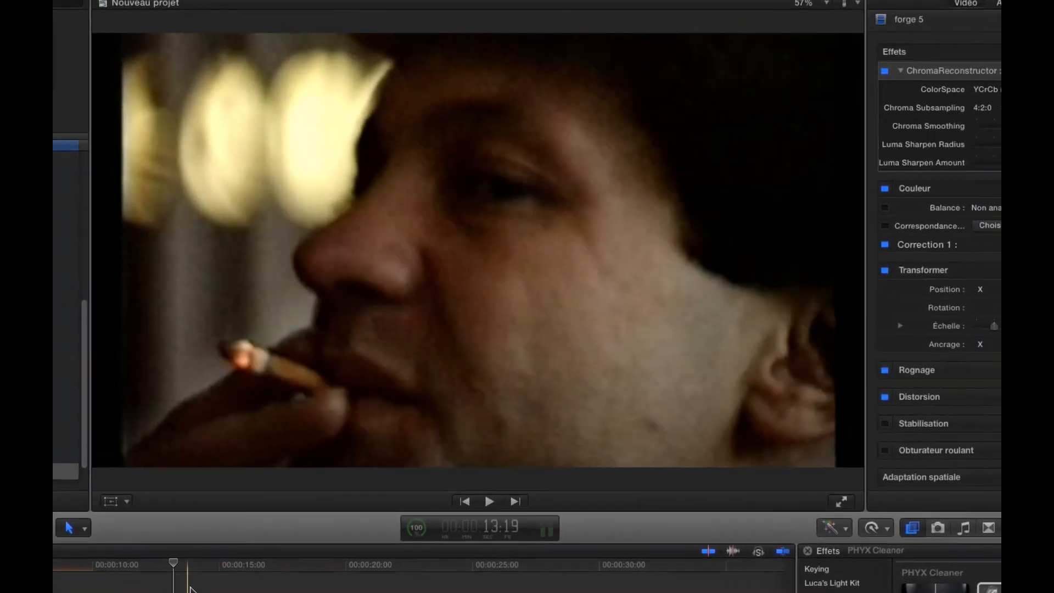
key("space")
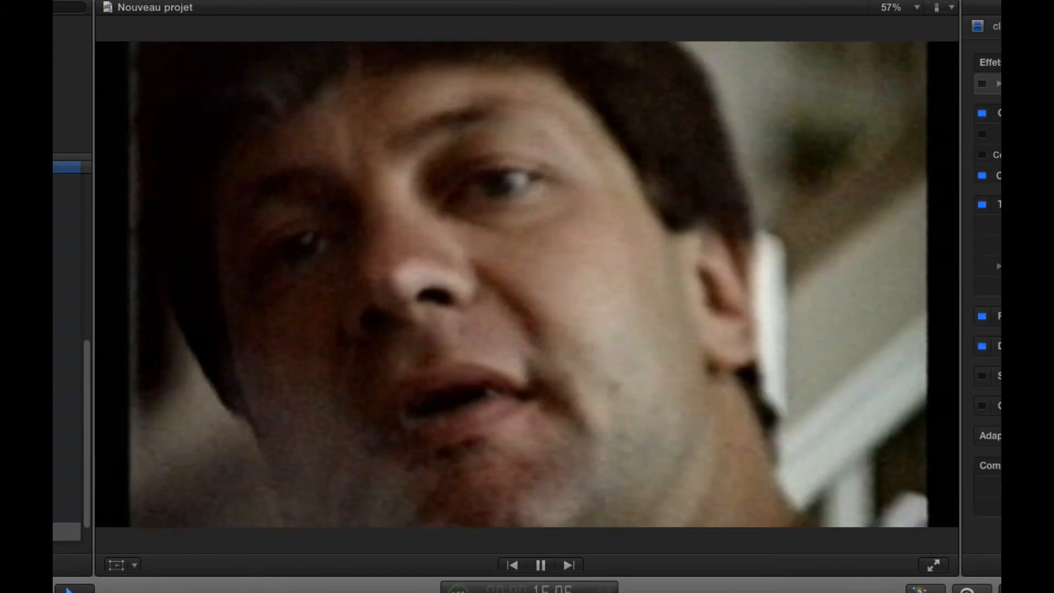
key("space")
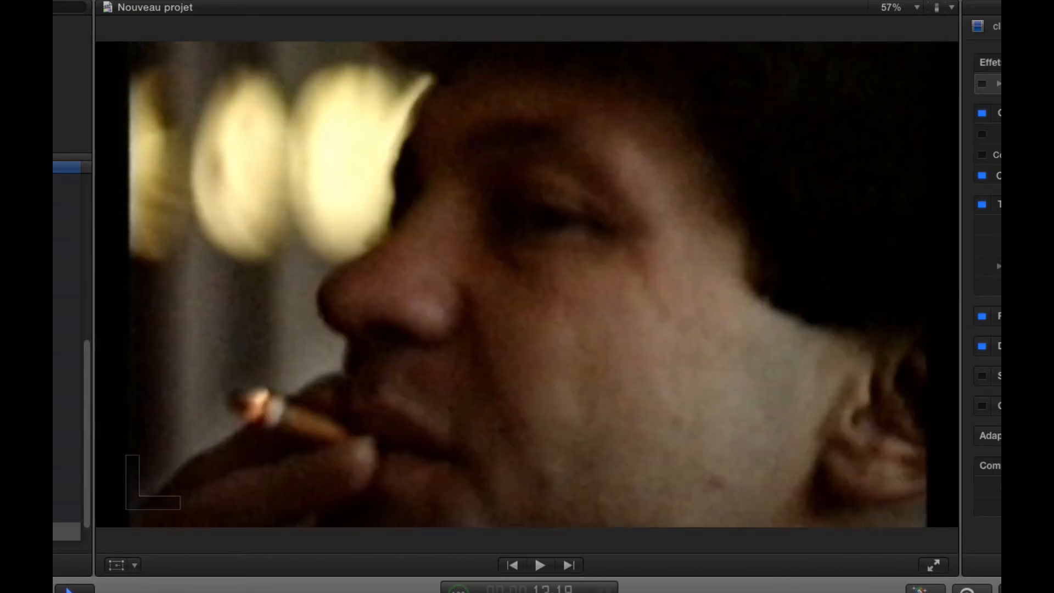
key("space")
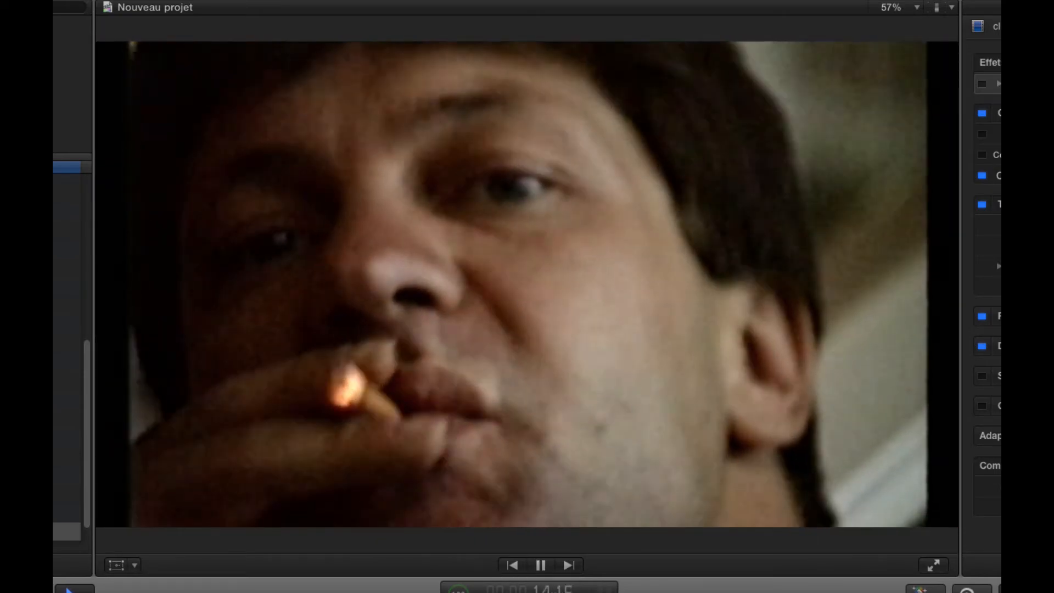
key("space")
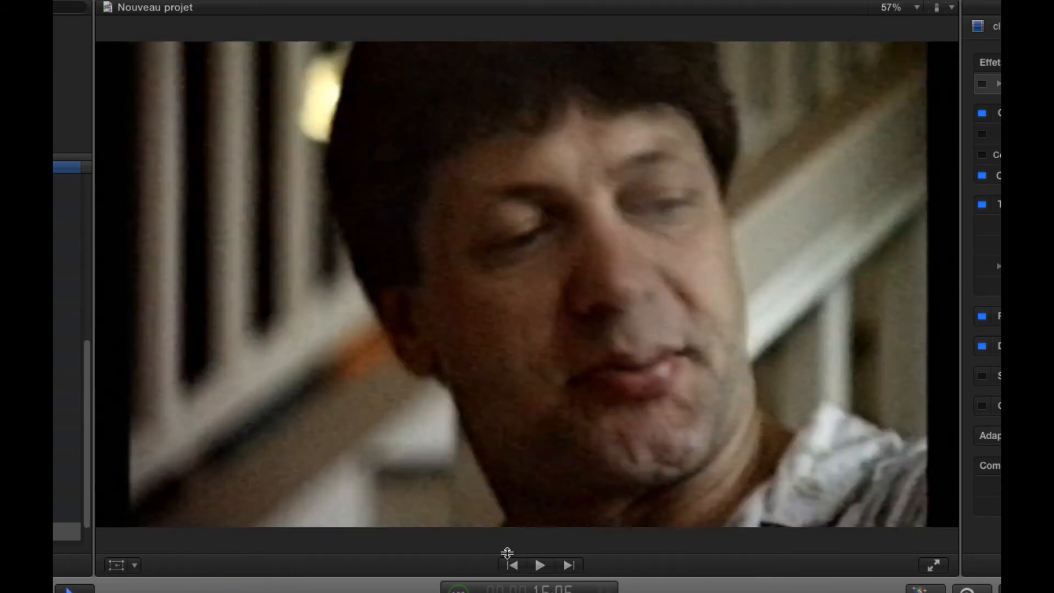
key("Delete")
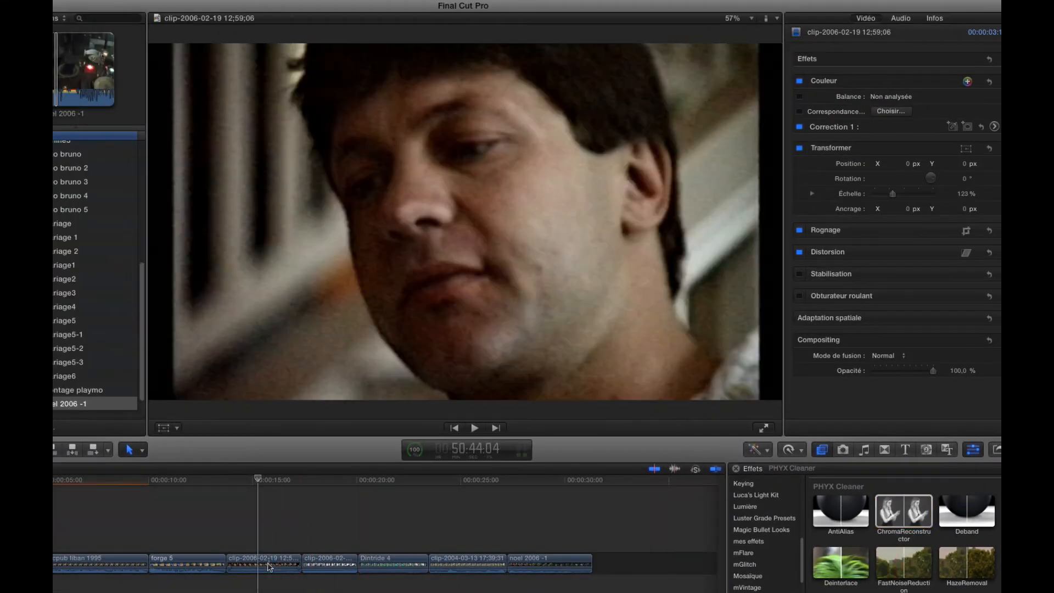
left_click(268, 564)
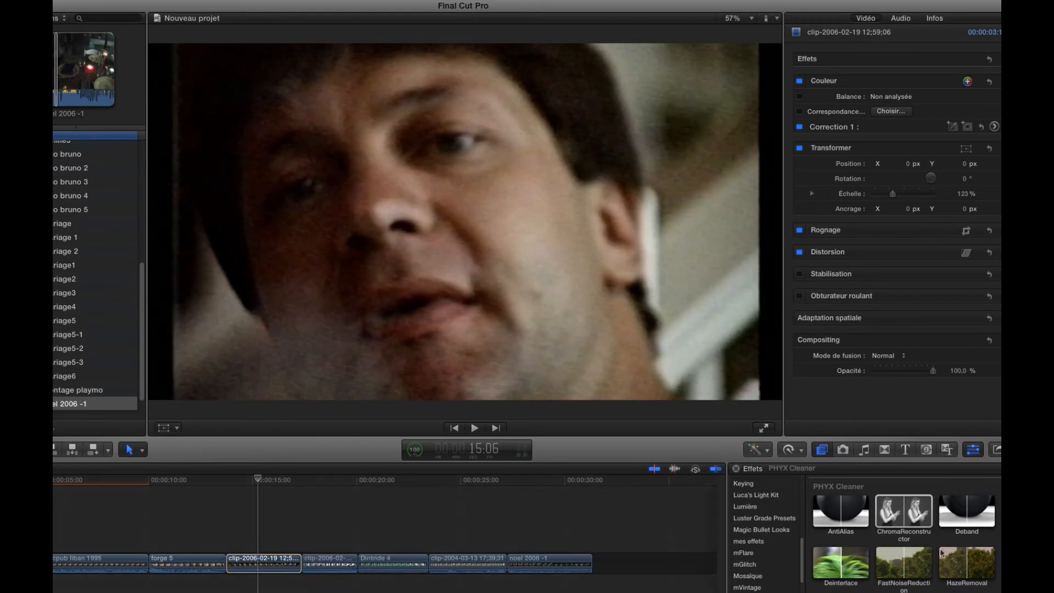
double_click(902, 565)
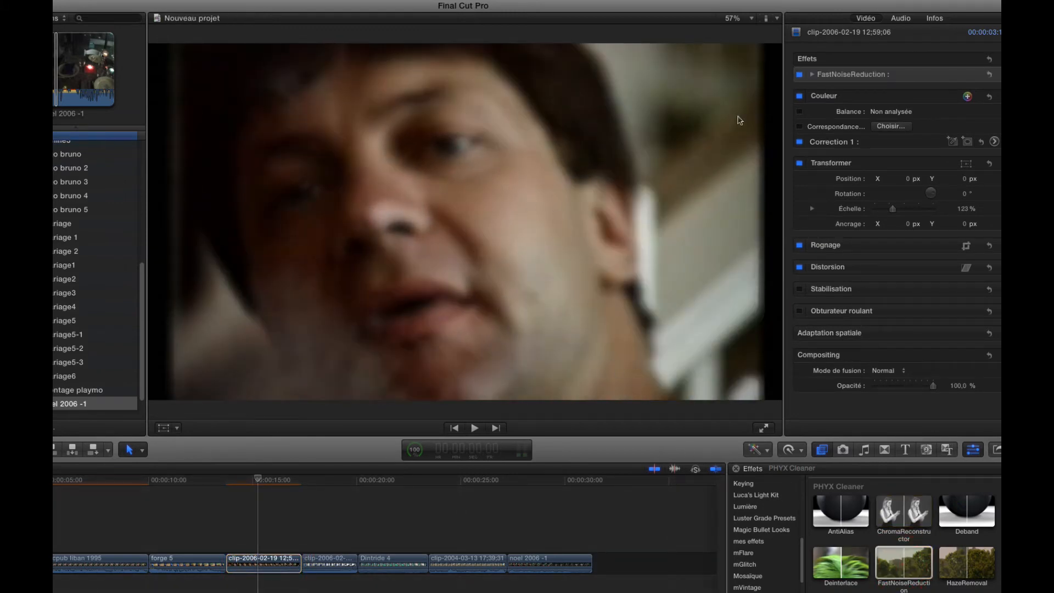
left_click(813, 76)
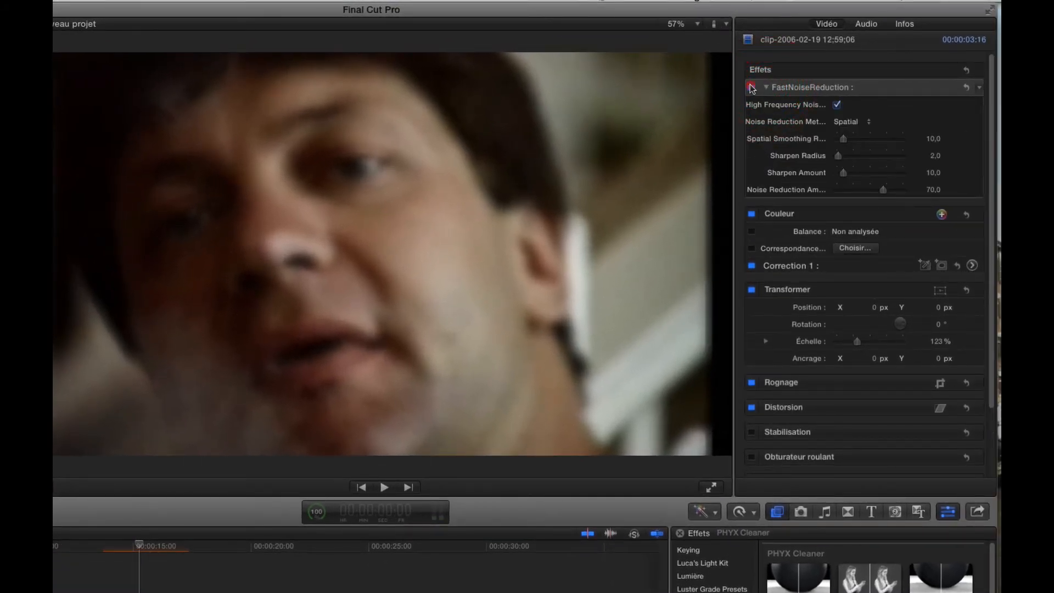
Compare the paused frame of the man's face with FastNoiseReduction switched off and on at its default settings.
left_click(752, 88)
left_click(752, 87)
left_click(752, 88)
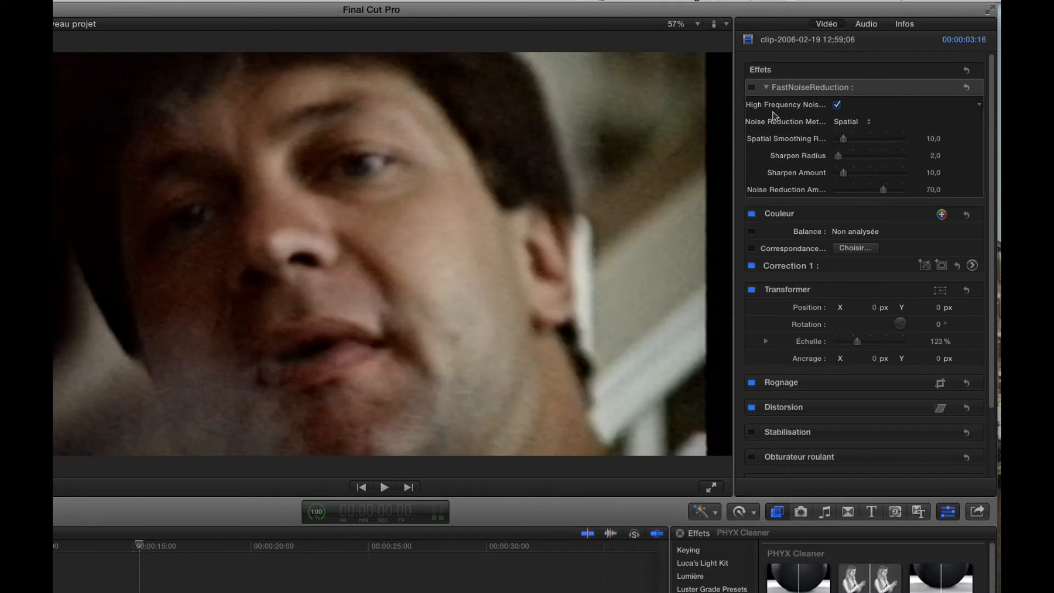
left_click(751, 88)
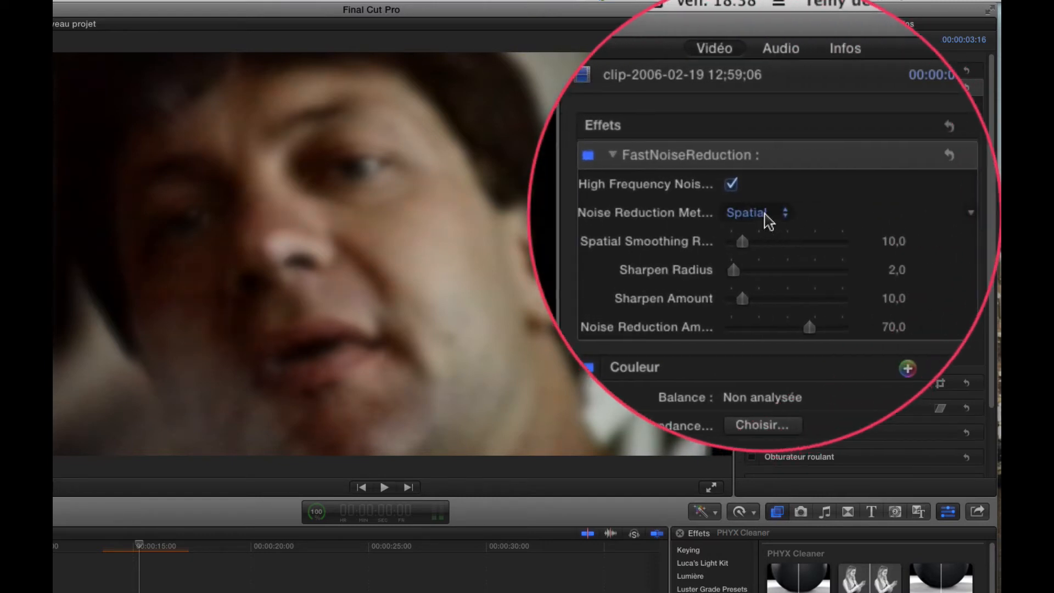
Set FastNoiseReduction's method to Despeckle, with Despeckle Radius 28, Despeckle Sharpness 4.72, Sharpen Radius 25 and Sharpen Amount 24.
left_click(868, 122)
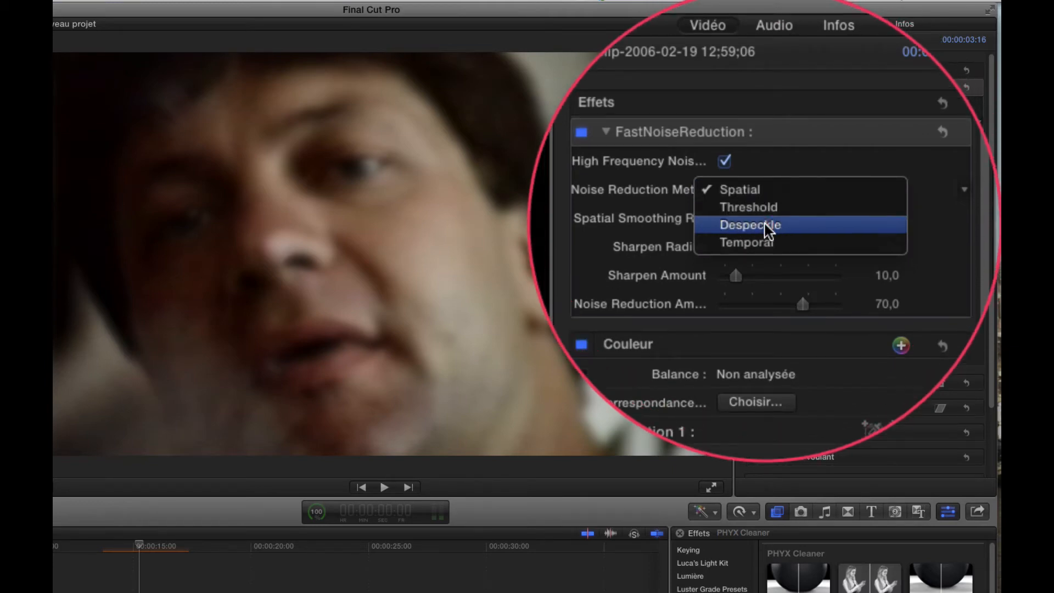
left_click(767, 226)
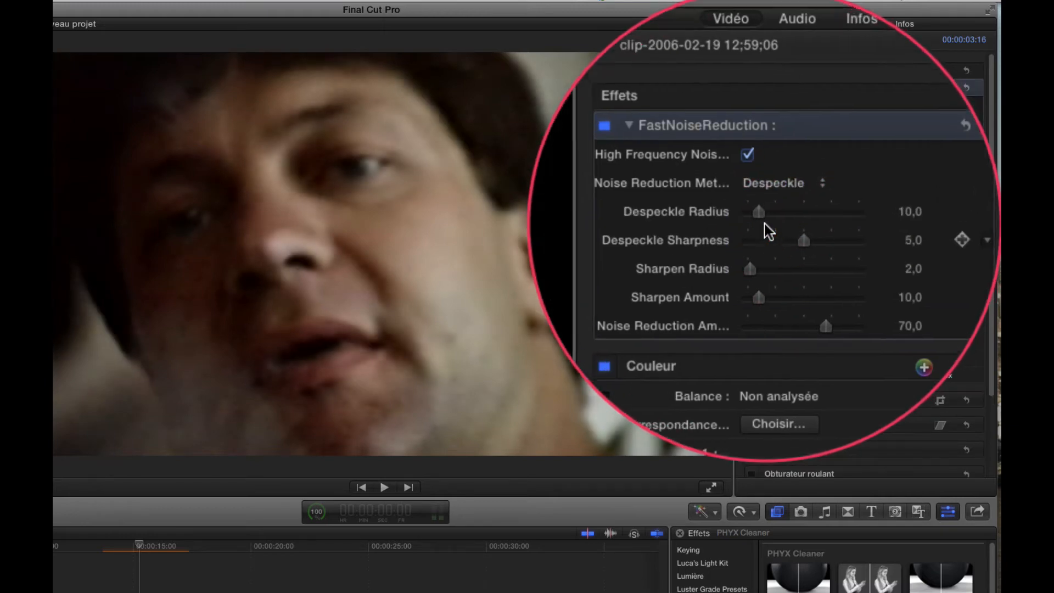
mouse_move(767, 230)
left_mouse_down()
mouse_move(777, 226)
mouse_move(765, 219)
mouse_move(767, 231)
mouse_move(813, 227)
mouse_move(777, 227)
left_mouse_up()
left_click_drag(765, 228, 796, 230)
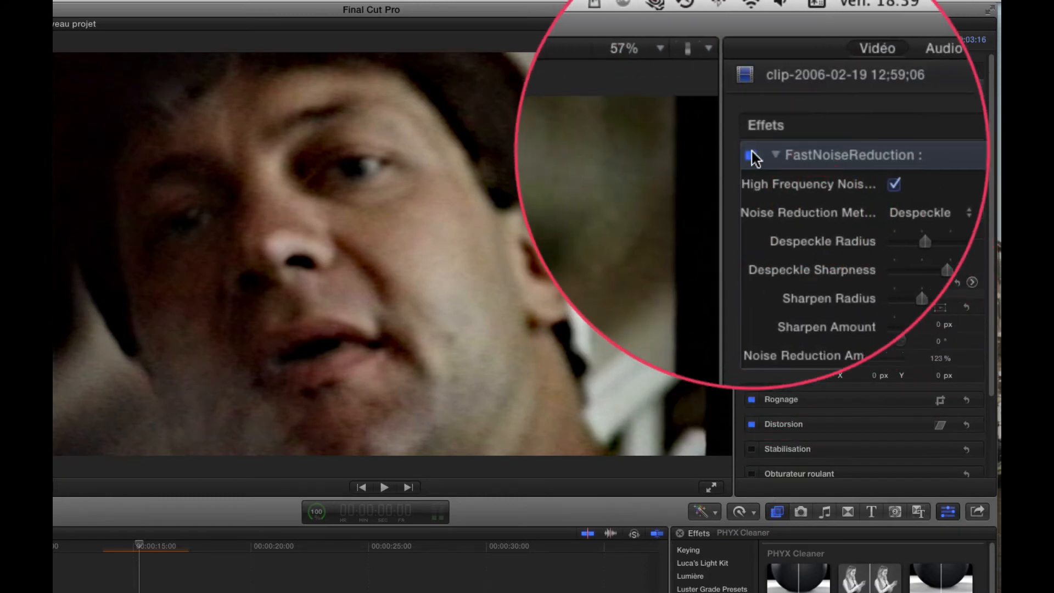
Switch FastNoiseReduction off and on to check the Despeckle result on the paused frame.
left_click(752, 154)
left_click(752, 154)
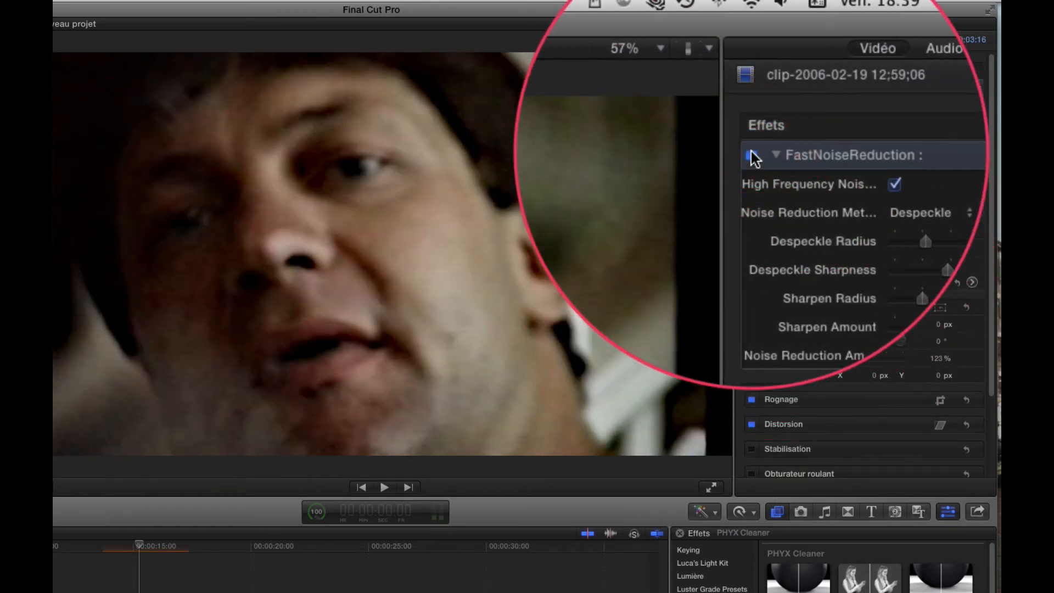
left_click(752, 154)
left_click(752, 153)
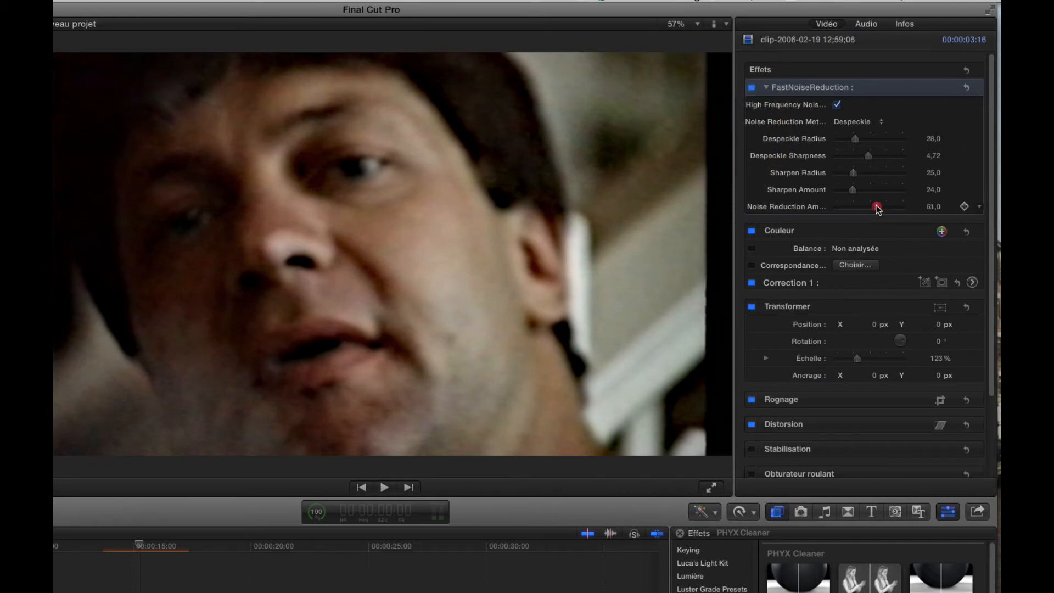
Set Noise Reduction Amount to 95, Despeckle Radius to 38, Despeckle Sharpness to 3.63, Sharpen Radius to 43 and Sharpen Amount to 41.
left_click_drag(878, 209, 916, 219)
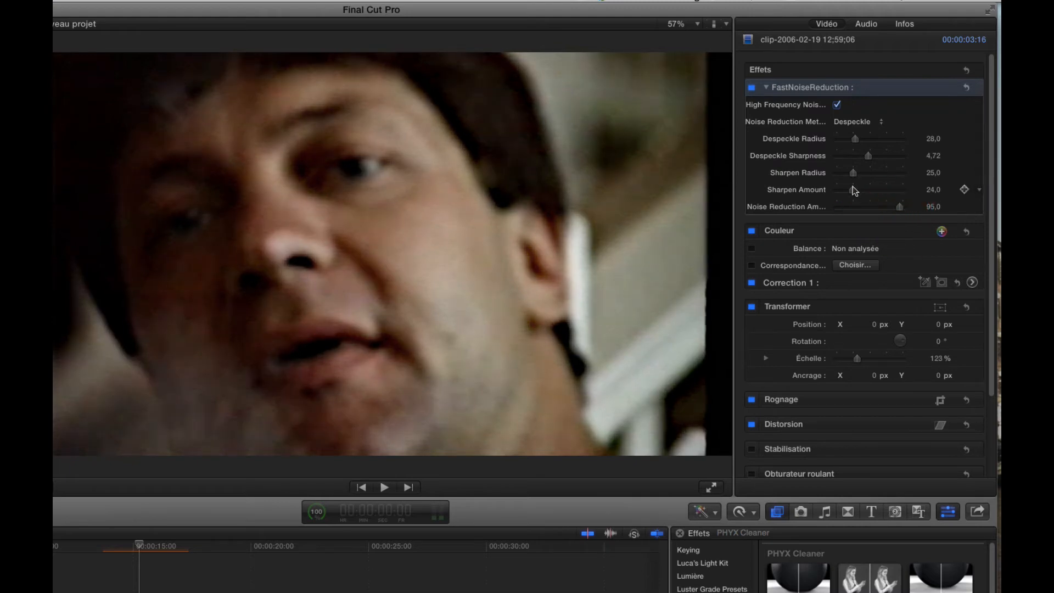
left_click_drag(853, 189, 856, 141)
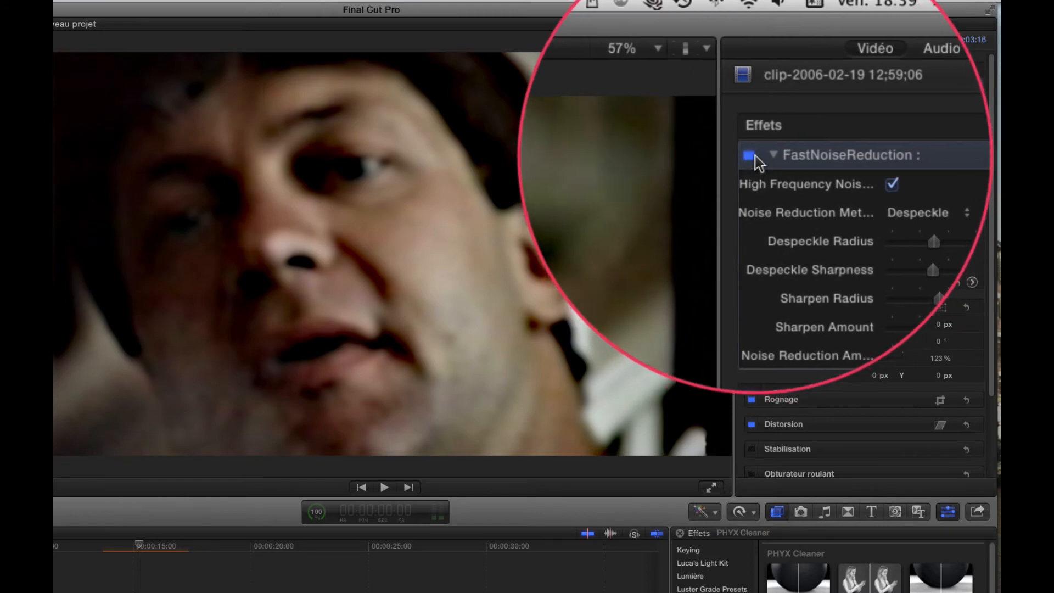
Compare the stronger FastNoiseReduction settings with the effect off, on the paused frame and by playing back the clip in both states.
left_click(750, 156)
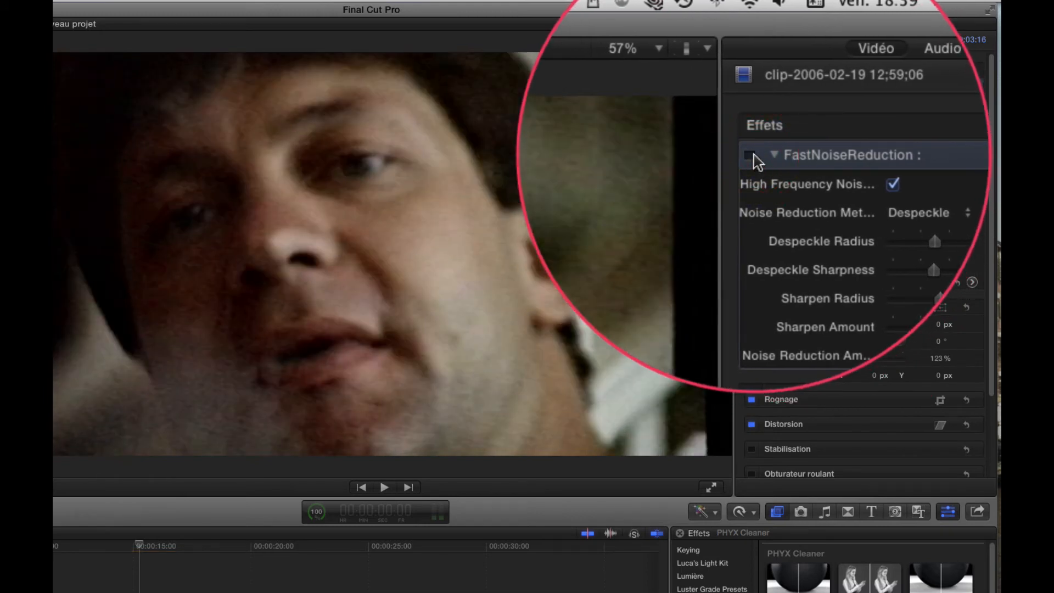
left_click(750, 155)
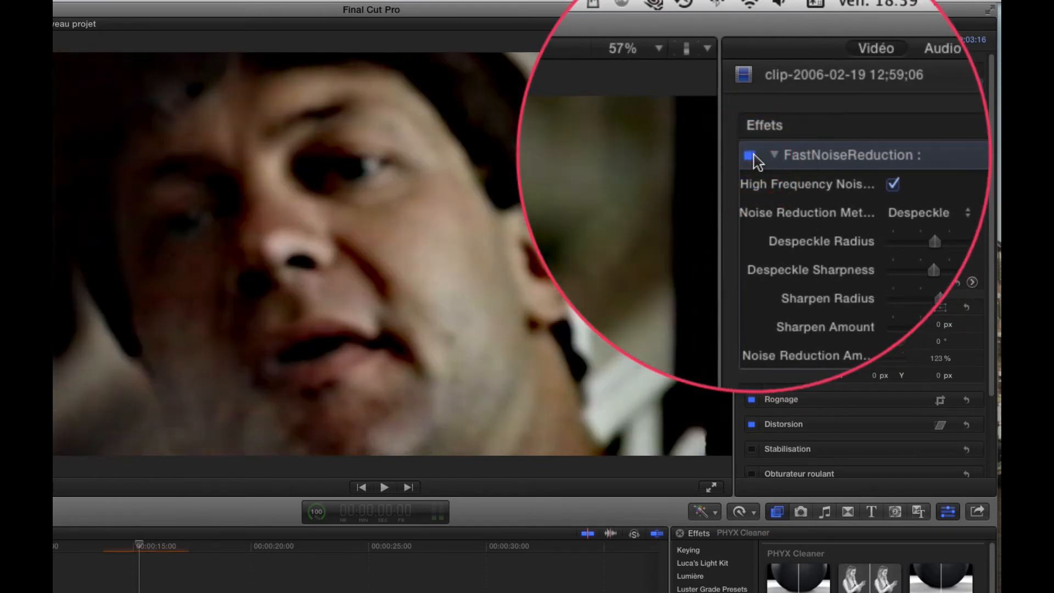
left_click(104, 548)
key("space")
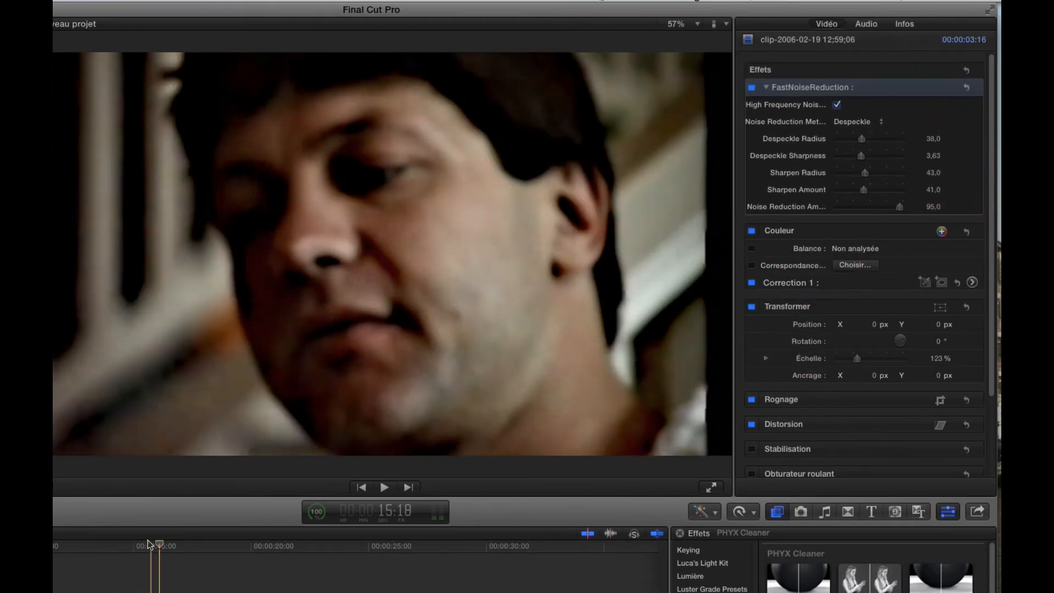
key("space")
key("space")
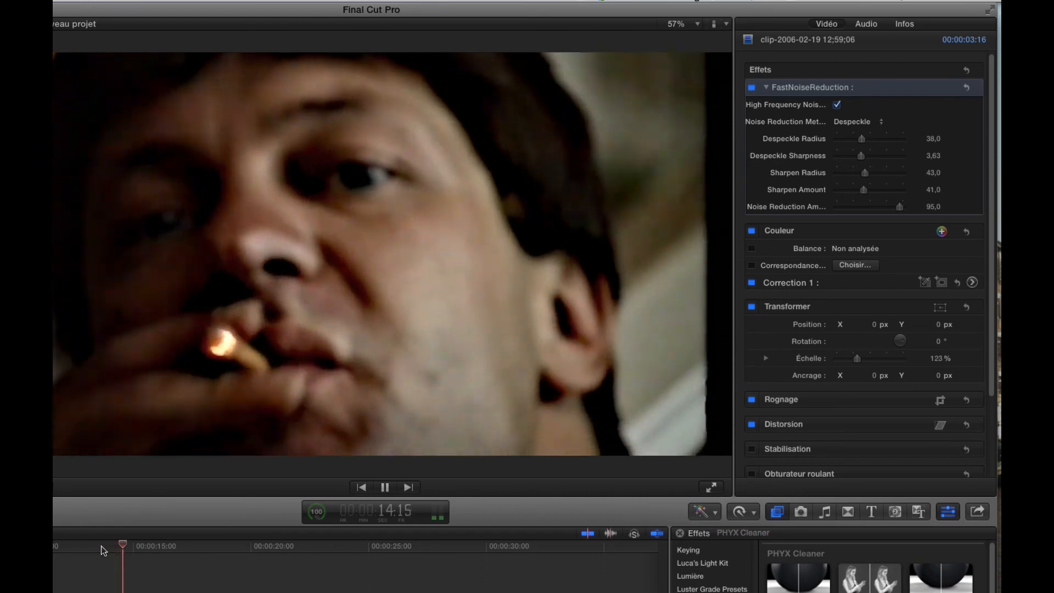
key("space")
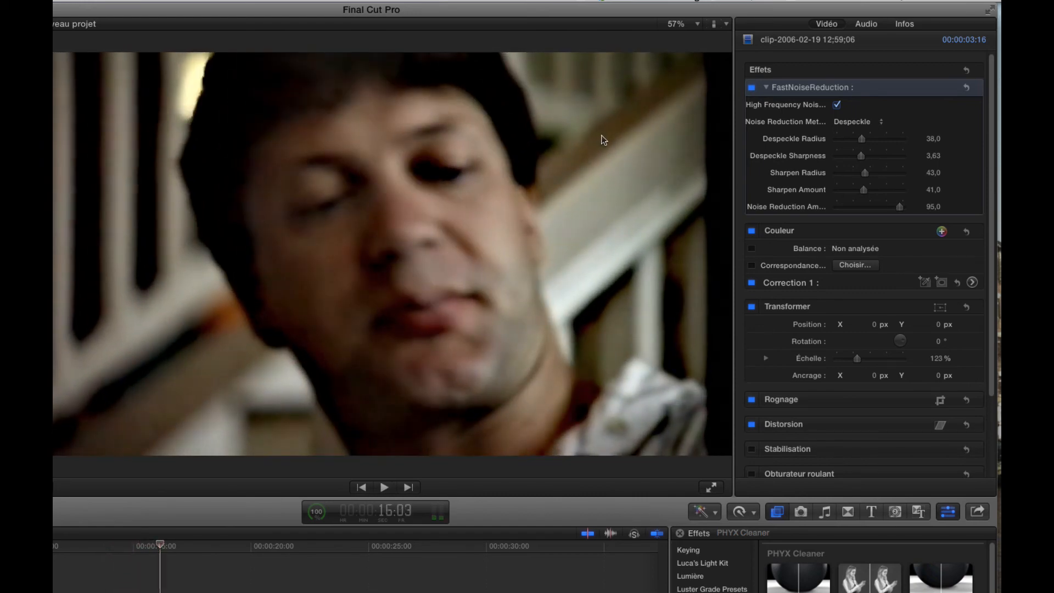
left_click(752, 88)
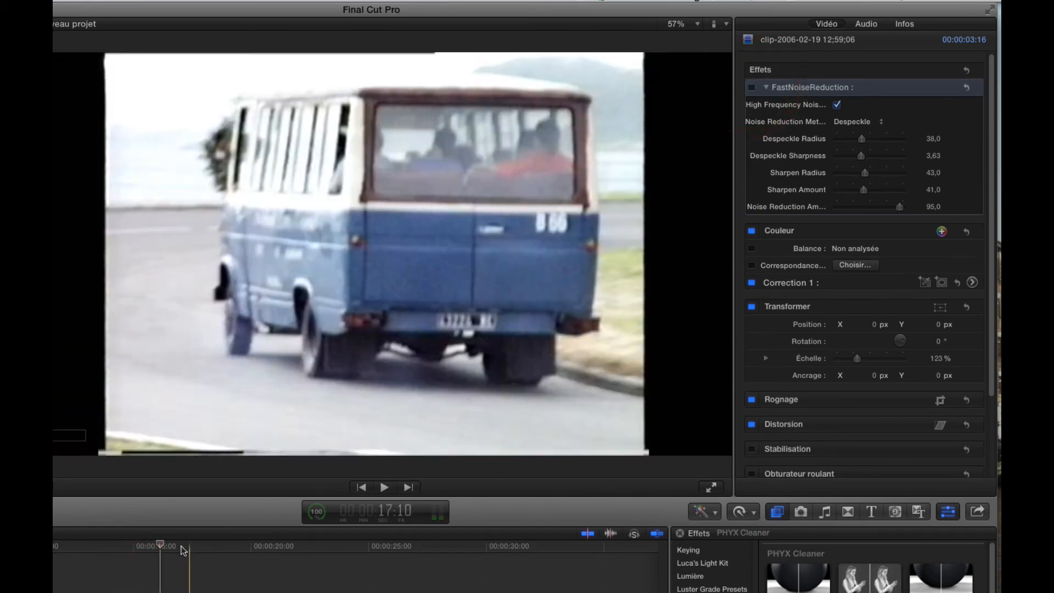
key("space")
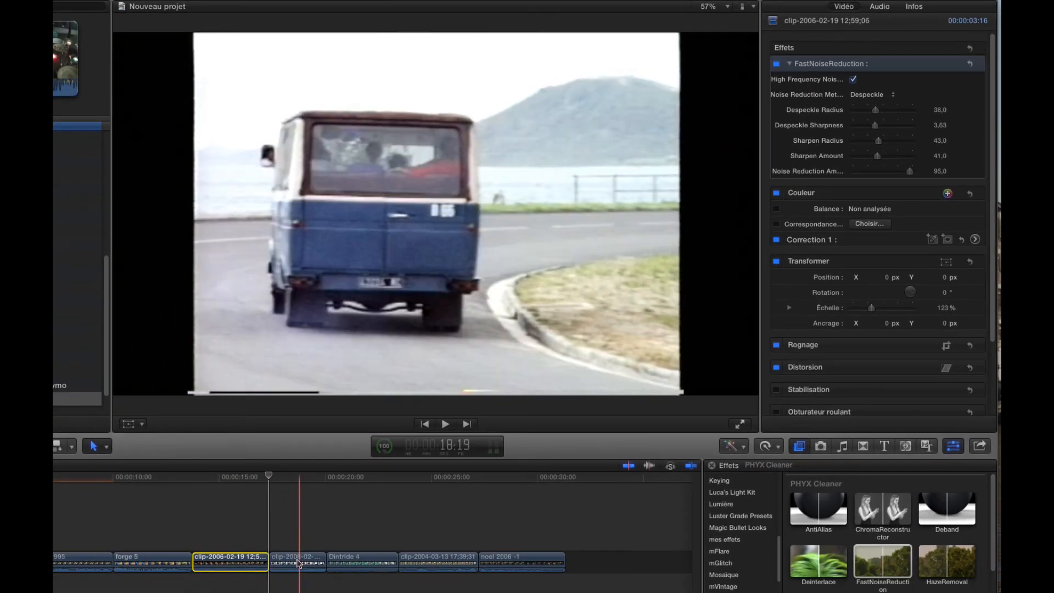
left_click(299, 564)
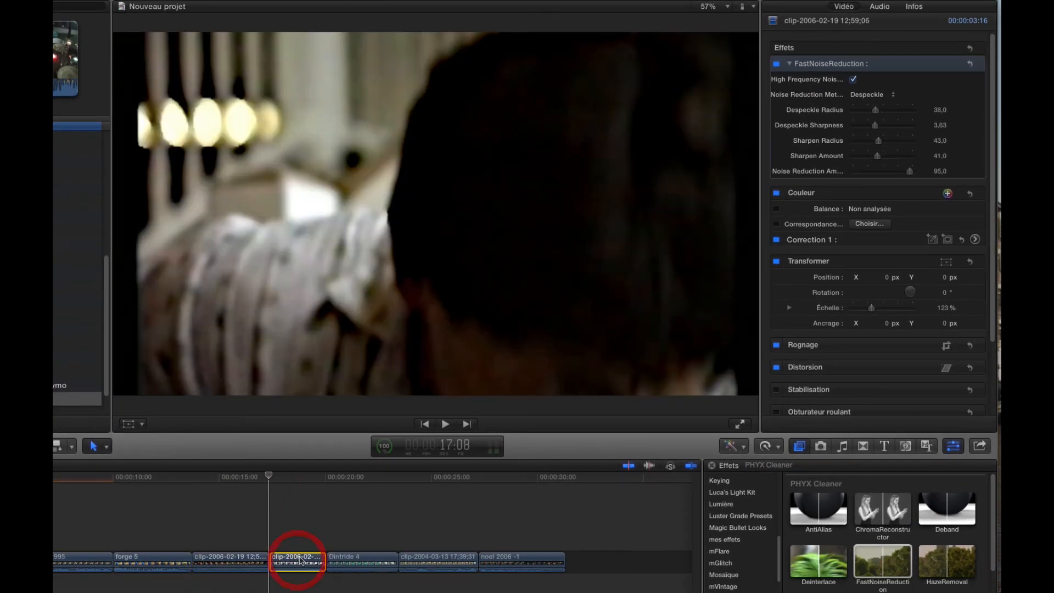
left_click(294, 478)
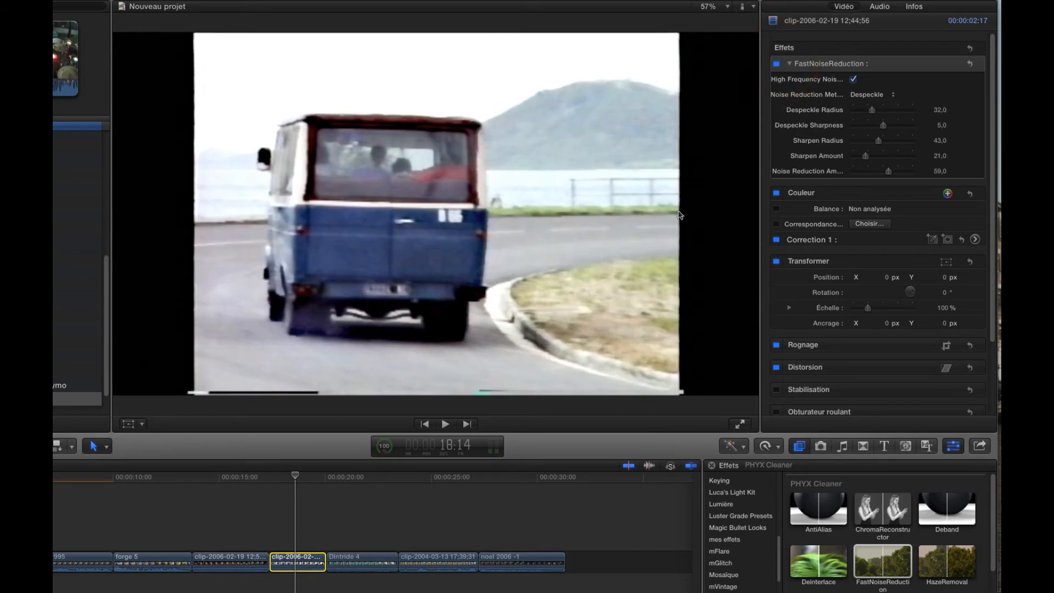
key("space")
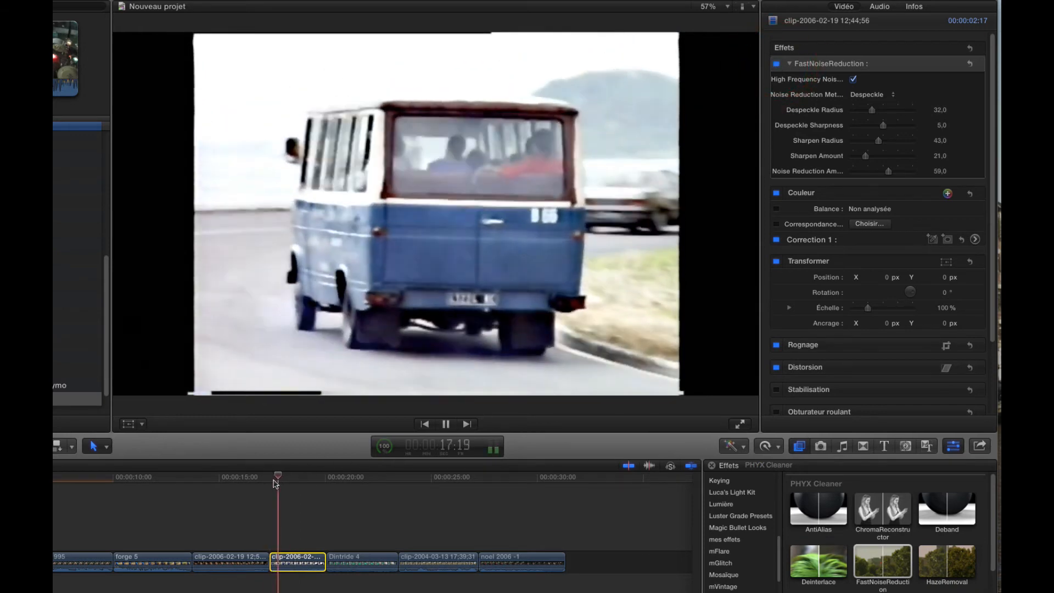
key("space")
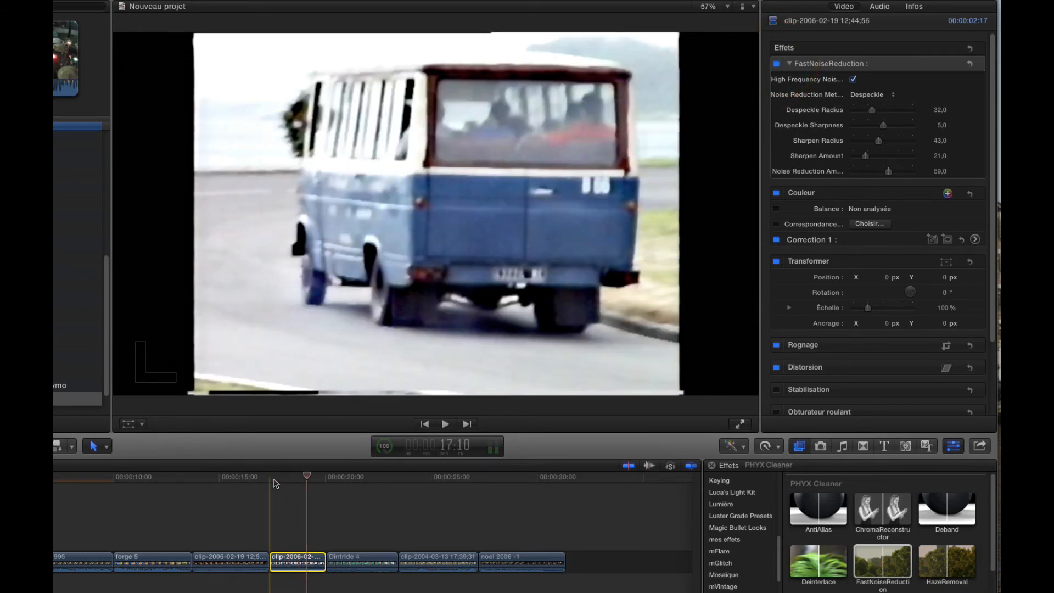
key("space")
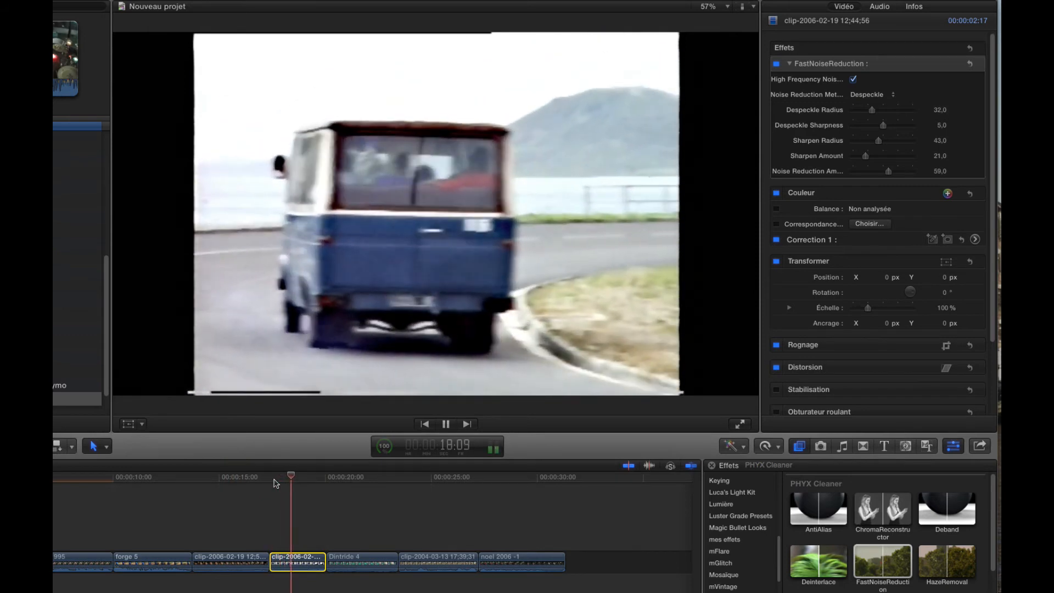
Switch FastNoiseReduction off on the van clip, replay the clip untreated, and switch the effect back on.
left_click(776, 64)
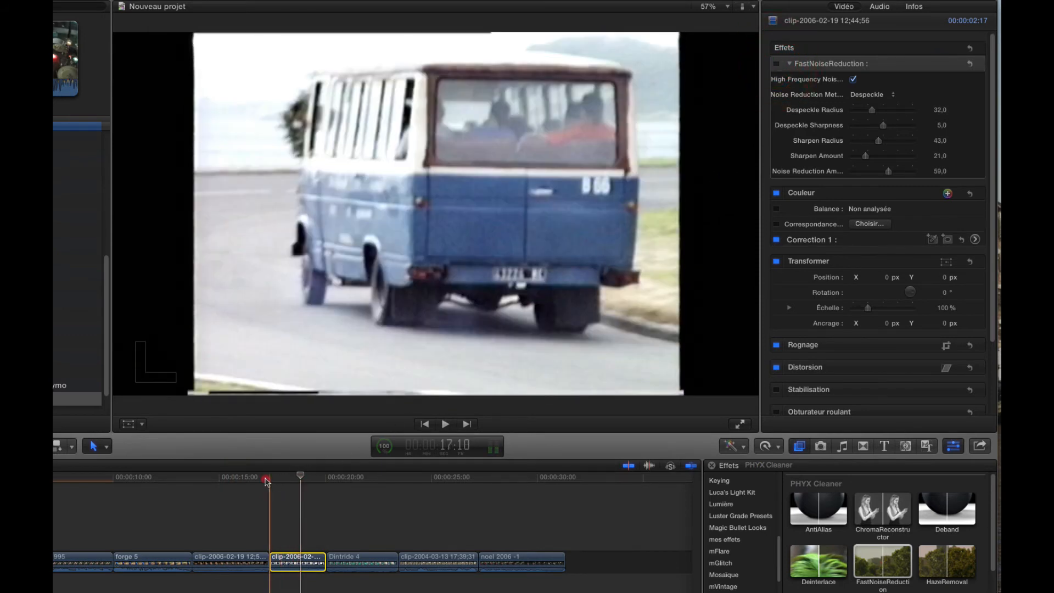
left_click(266, 481)
key("space")
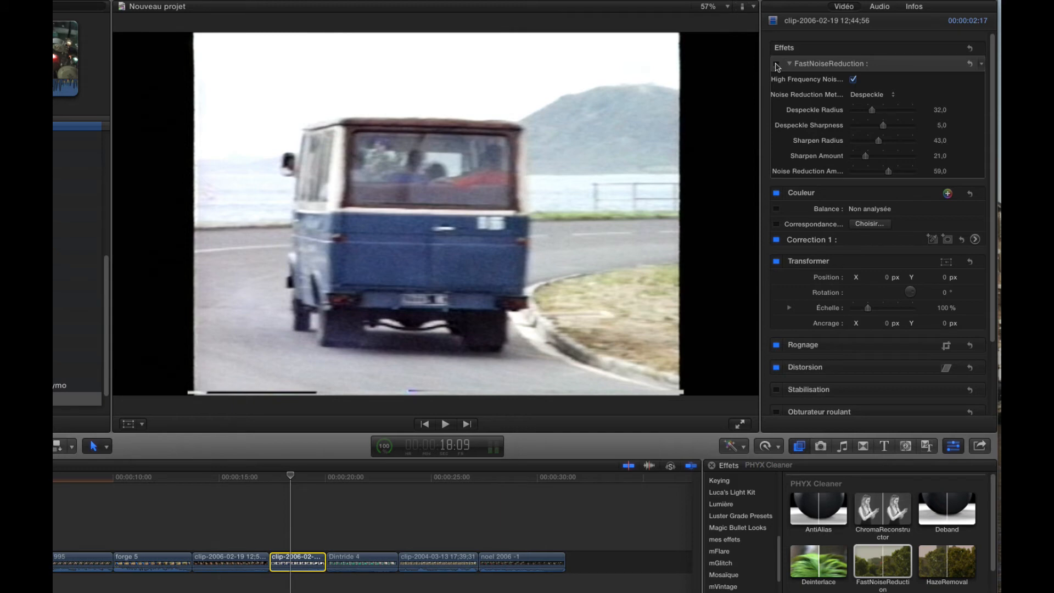
left_click(776, 65)
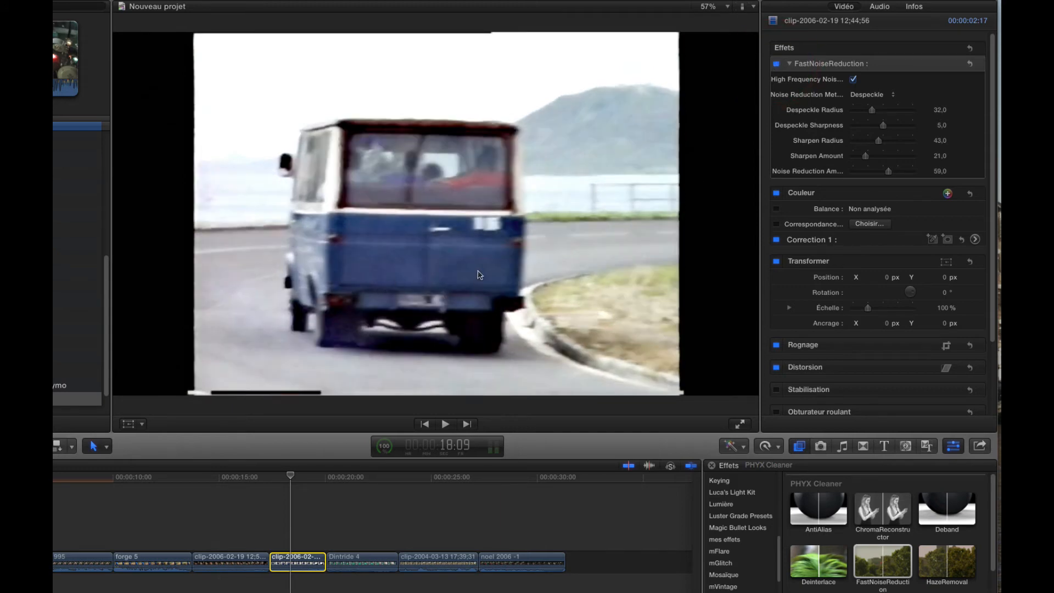
Play back the Dintride 4 clip to examine its picture and park the playhead at 21:12.
key("space")
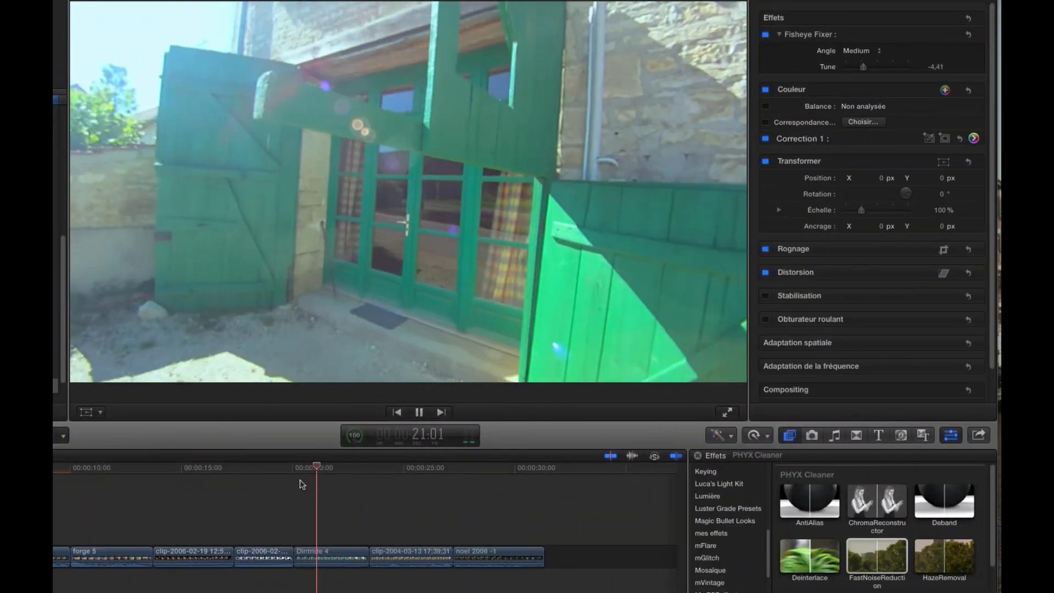
key("space")
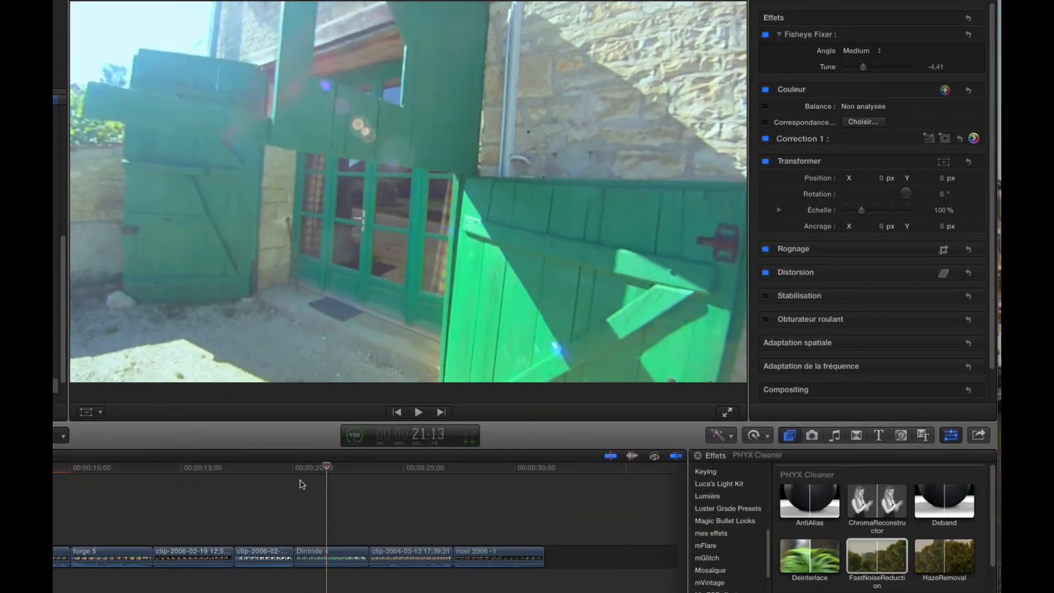
left_click(330, 469)
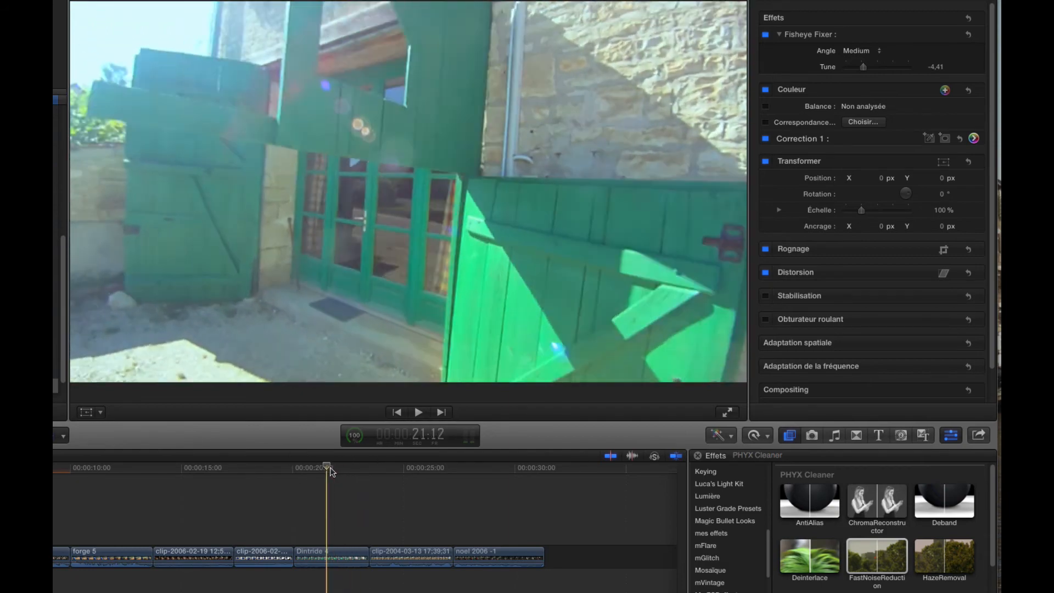
Apply HazeRemoval to the Dintride 4 clip with the playhead at 21:06 and compare the frame with the effect off and on.
left_click(330, 470)
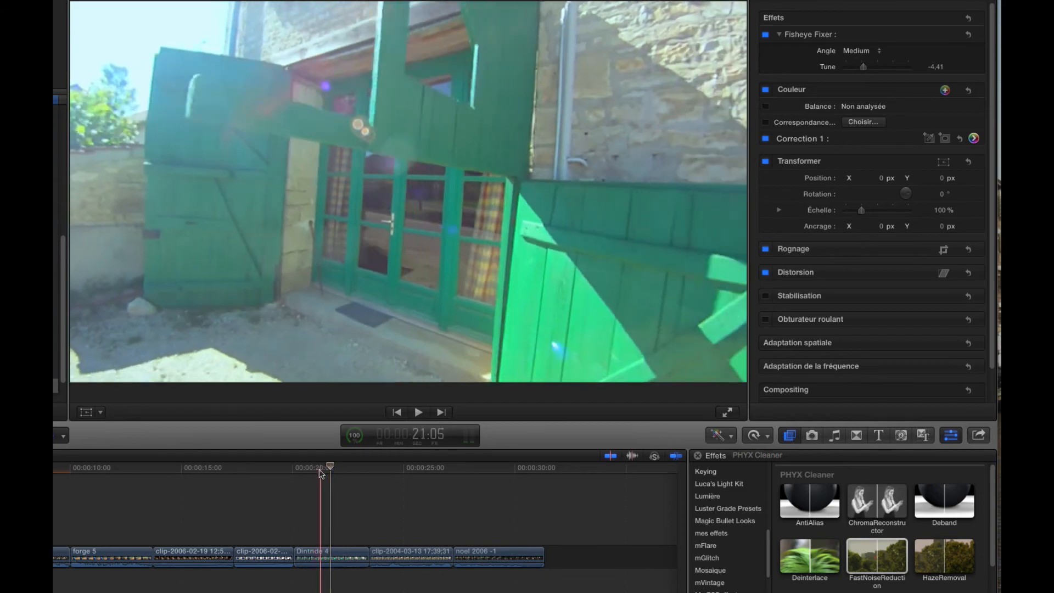
left_click(321, 471)
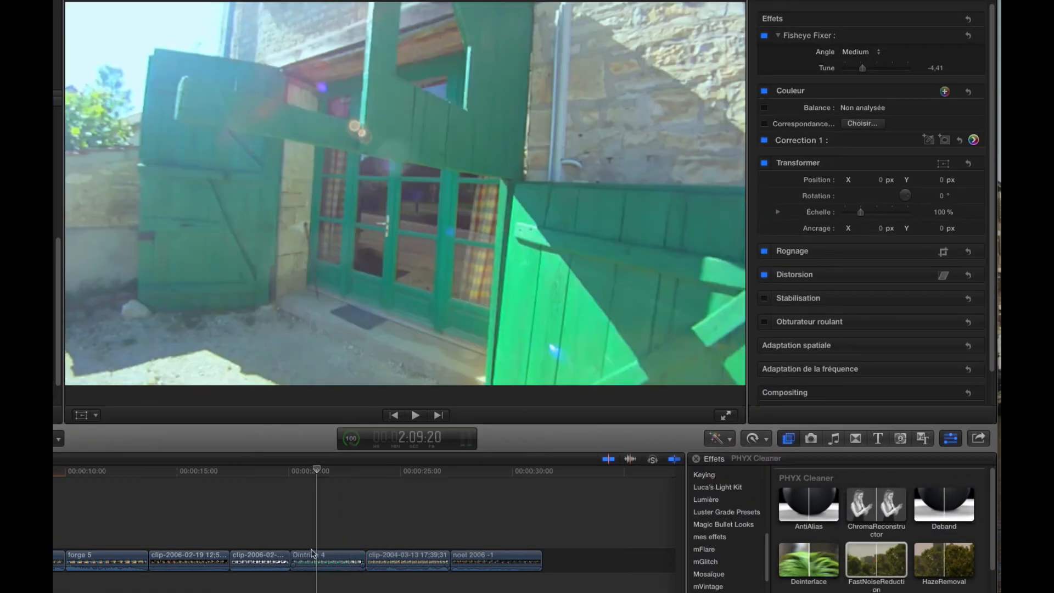
left_click(313, 558)
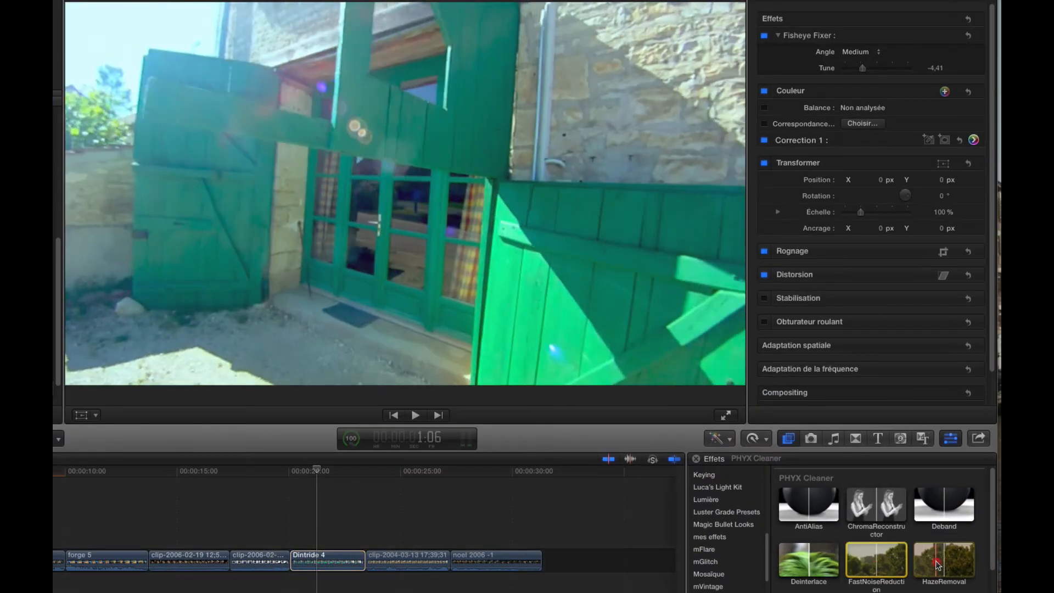
double_click(940, 557)
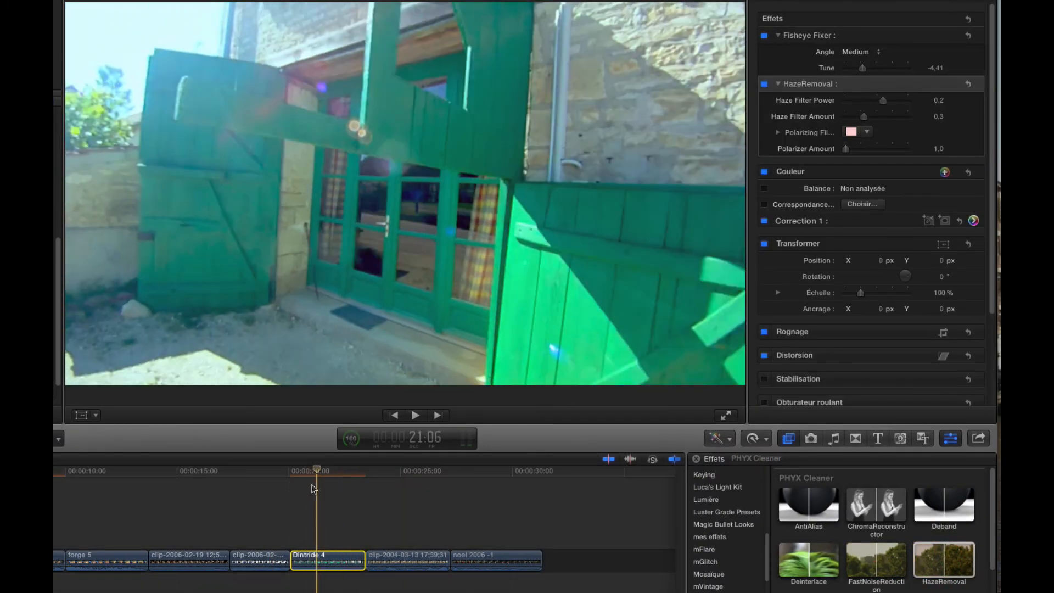
left_click(313, 487)
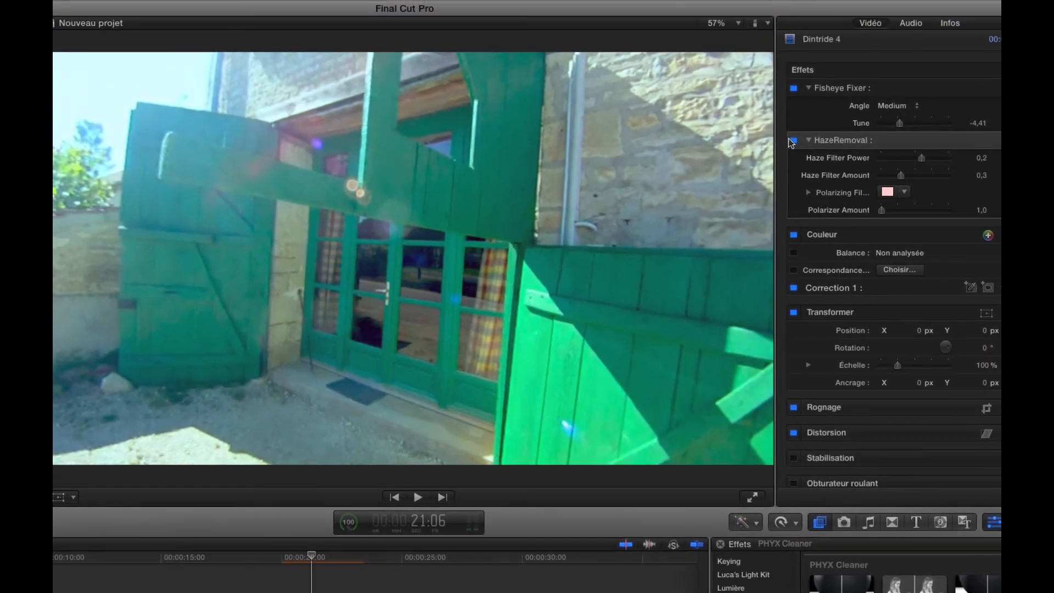
left_click(792, 141)
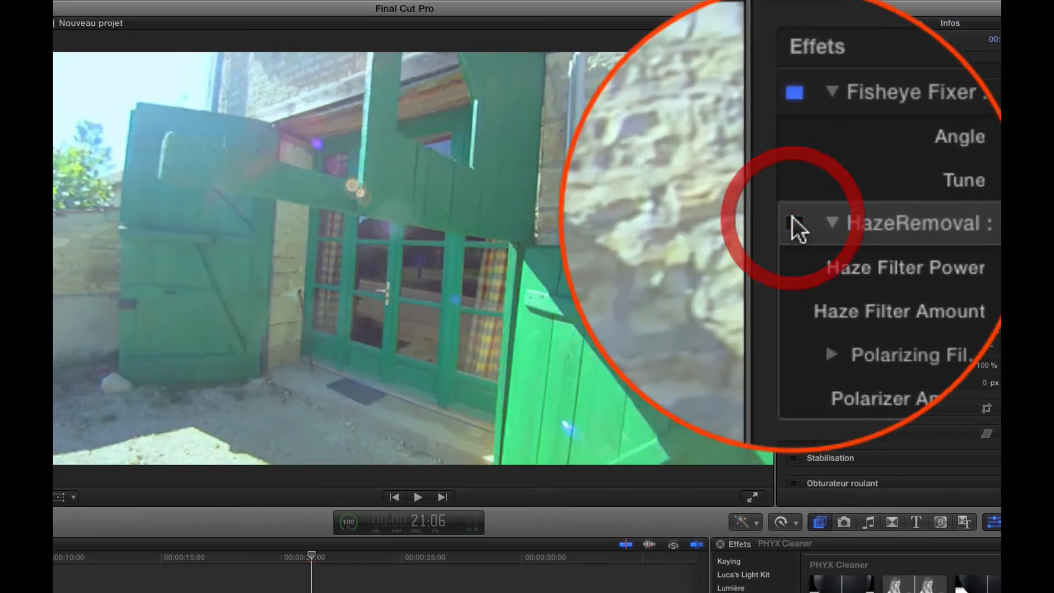
left_click(794, 224)
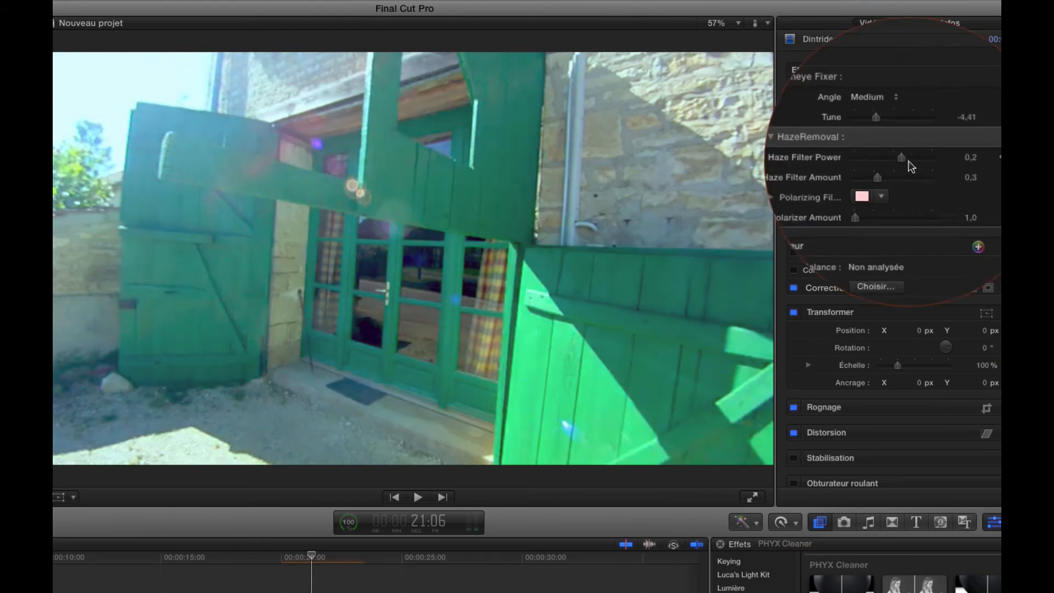
Set HazeRemoval's Haze Filter Power to 0,23 and its Haze Filter Amount to 0,43 on the Dintride 4 clip.
left_click_drag(902, 158, 901, 159)
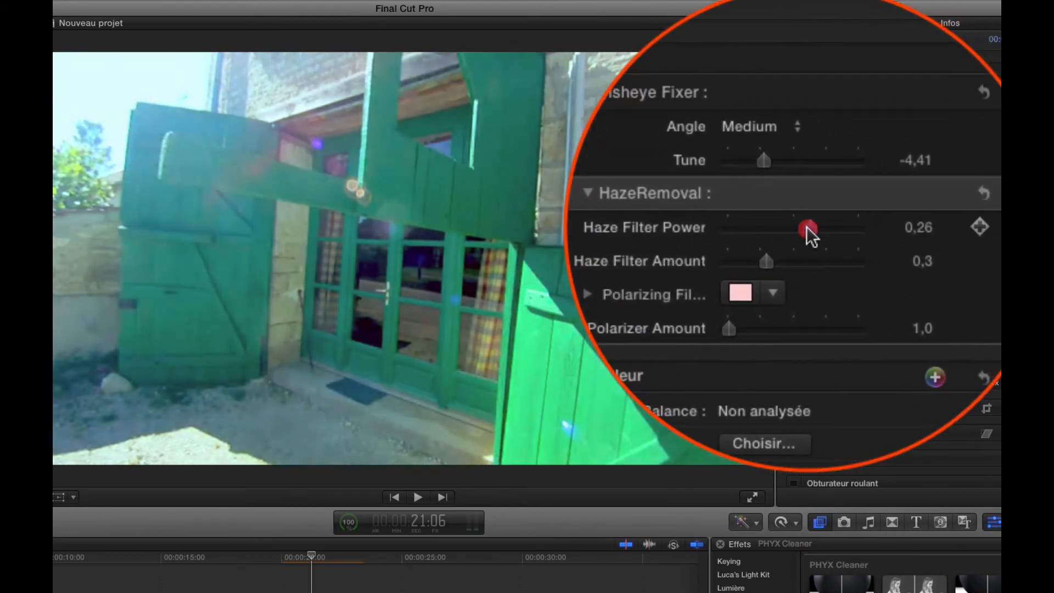
left_click_drag(812, 235, 813, 233)
left_click(782, 263)
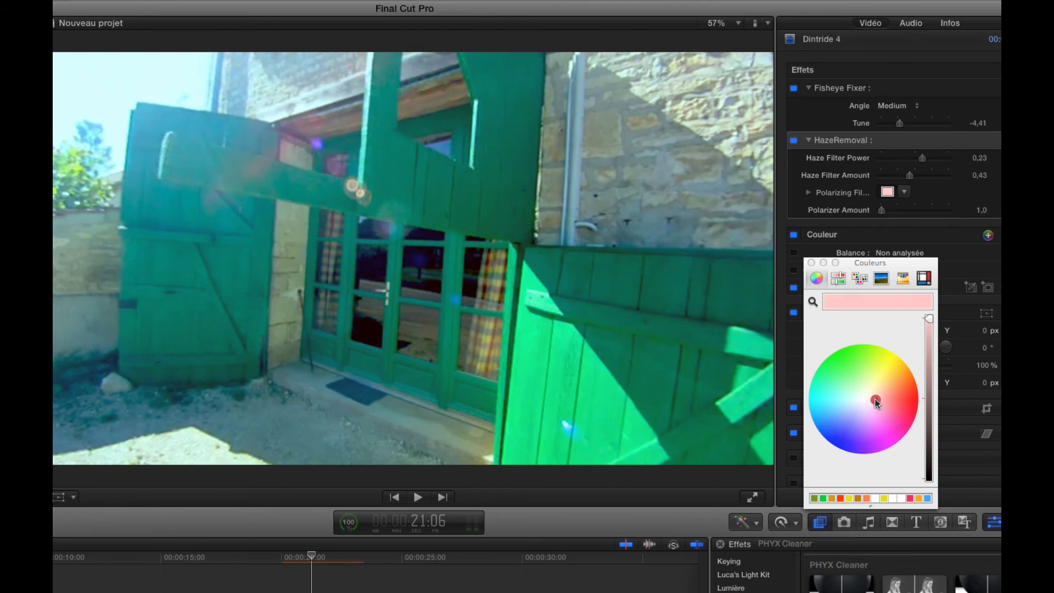
Set the polarizing filter to light cyan with a Polarizer Amount of 39, and play back the Dintride 4 clip.
mouse_move(875, 404)
left_mouse_down()
mouse_move(871, 372)
mouse_move(840, 376)
mouse_move(866, 360)
mouse_move(879, 369)
mouse_move(841, 367)
mouse_move(844, 398)
mouse_move(877, 450)
mouse_move(891, 396)
mouse_move(870, 385)
mouse_move(871, 413)
mouse_move(829, 401)
mouse_move(839, 391)
mouse_move(840, 401)
left_mouse_up()
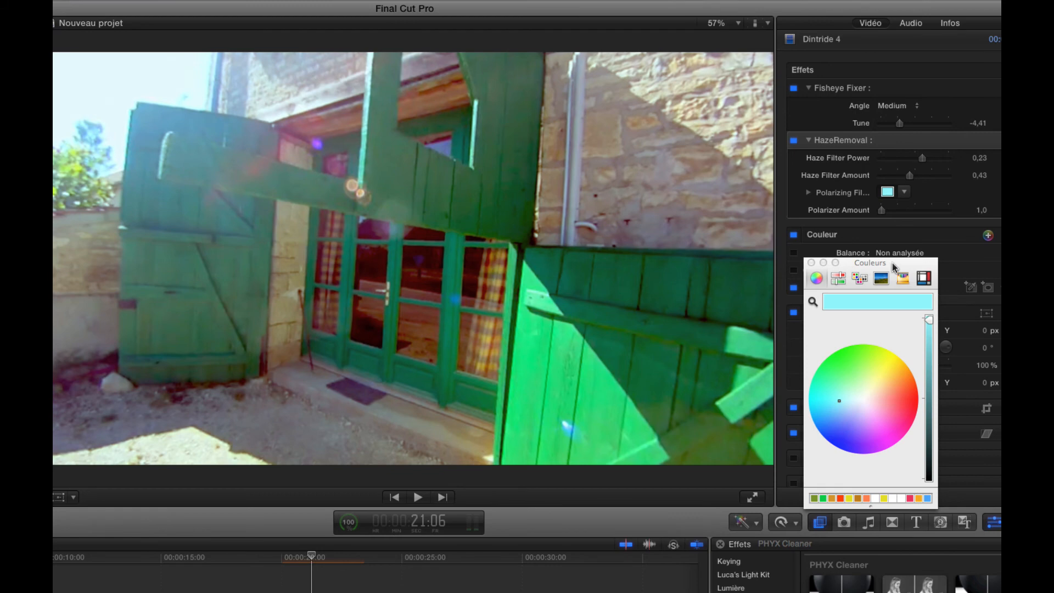
left_click_drag(893, 267, 681, 556)
left_click_drag(882, 209, 907, 217)
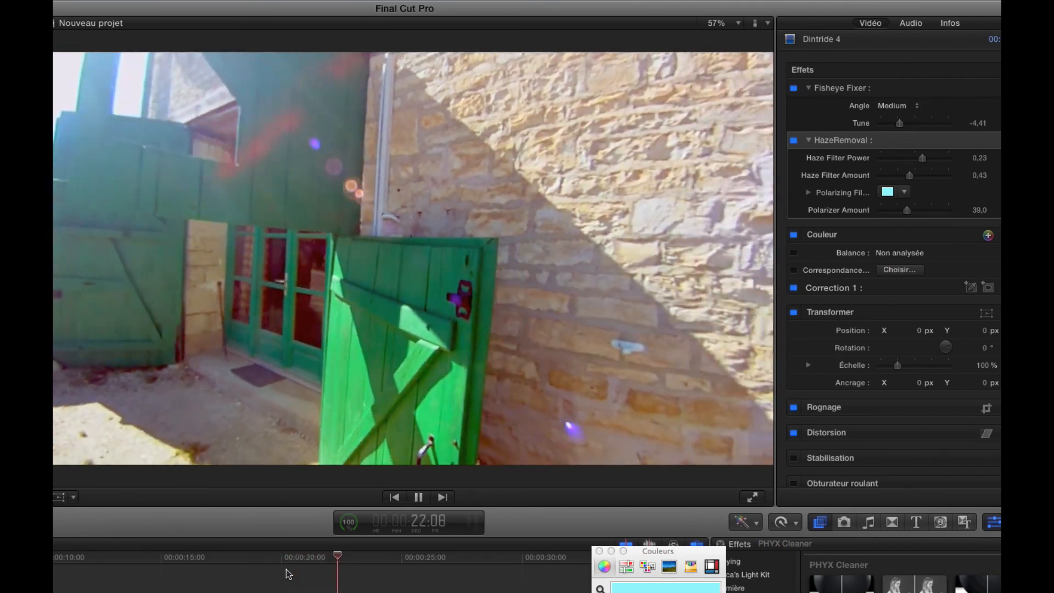
key("space")
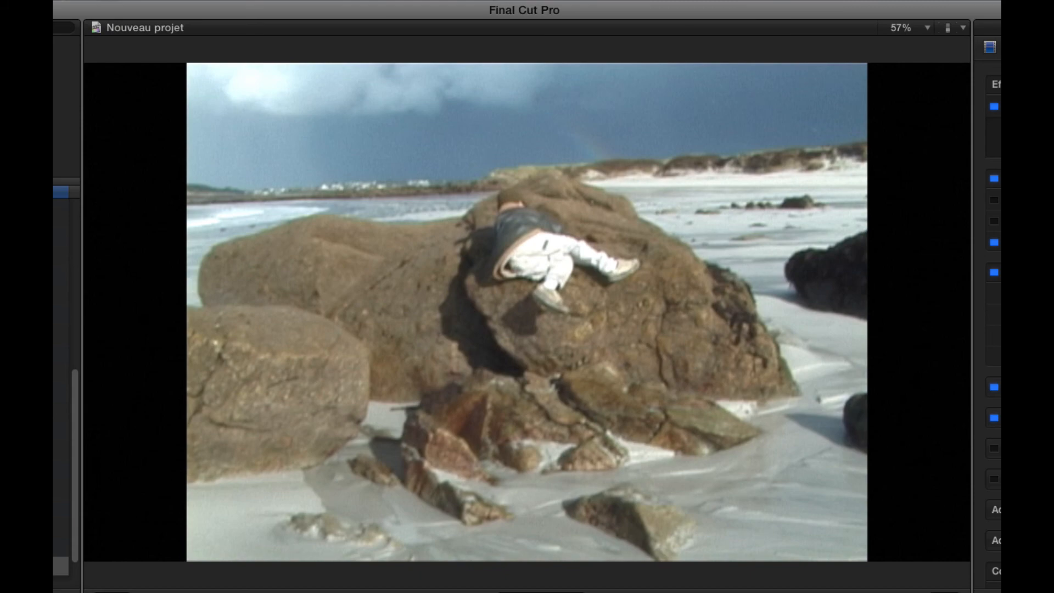
left_click(247, 439)
left_click_drag(943, 436, 237, 439)
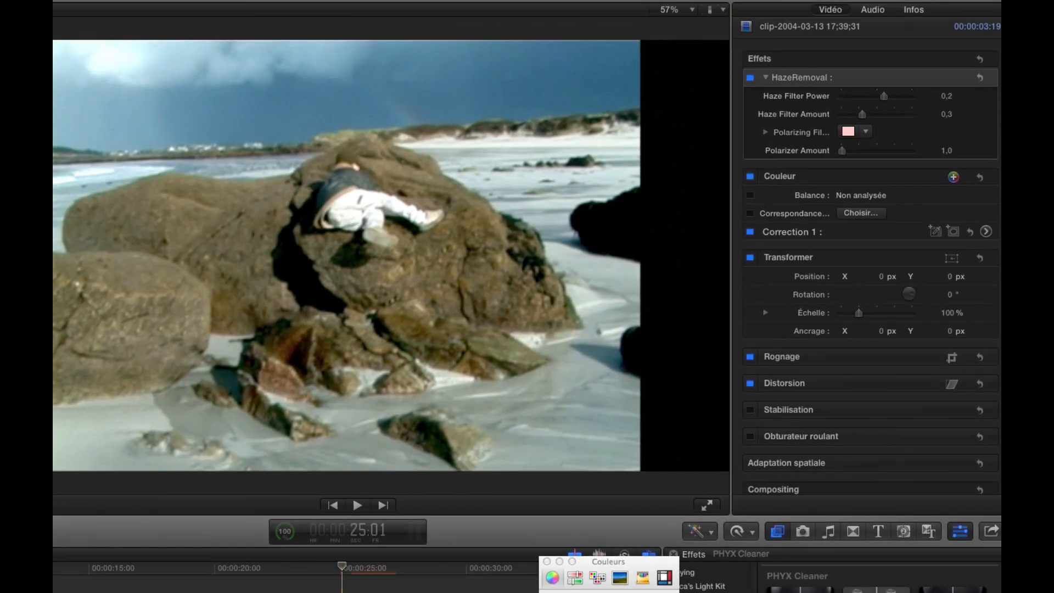
left_click(750, 78)
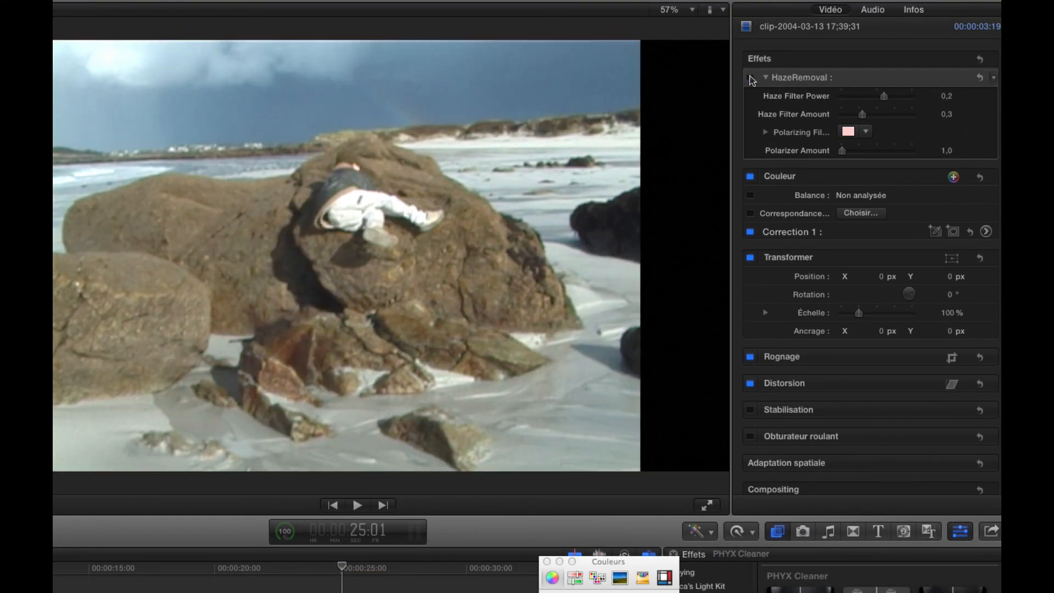
left_click(751, 78)
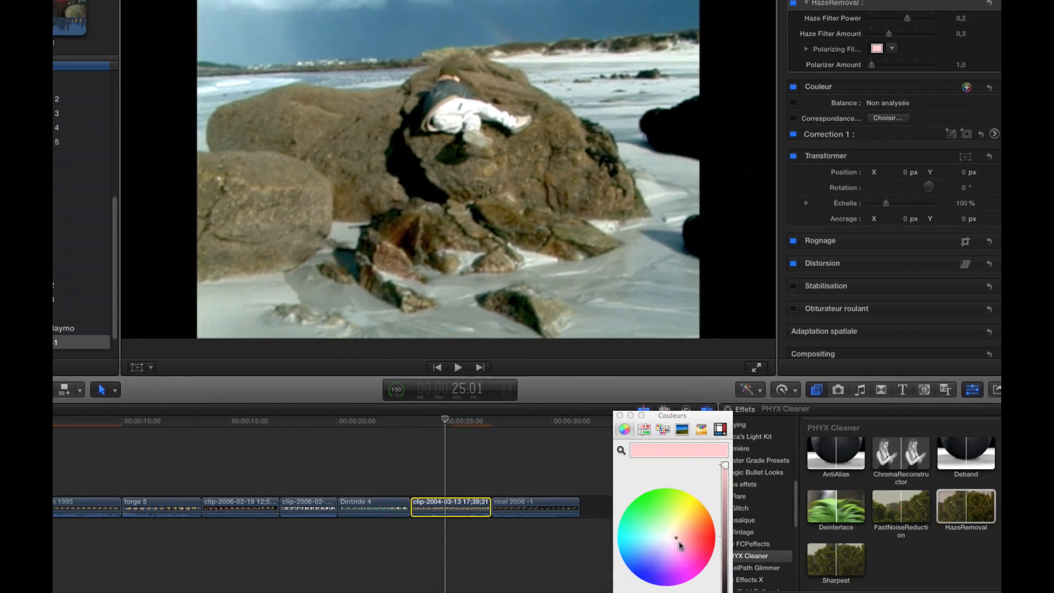
Tune the beach clip's HazeRemoval with a yellow polarizing filter, Haze Filter Power 0,25, Haze Filter Amount 0,48 and Polarizer Amount 39.
mouse_move(685, 521)
left_mouse_down()
mouse_move(648, 511)
mouse_move(687, 536)
mouse_move(686, 514)
left_mouse_up()
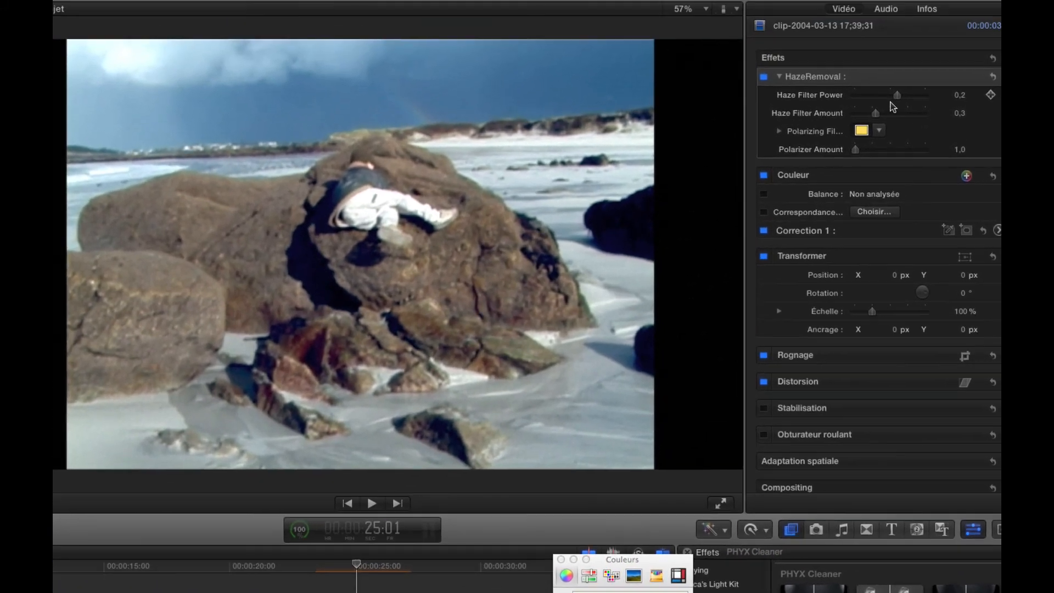
left_click_drag(908, 18, 902, 20)
mouse_move(892, 97)
left_mouse_down()
mouse_move(843, 94)
mouse_move(901, 94)
mouse_move(888, 114)
left_mouse_up()
left_click_drag(856, 149, 885, 149)
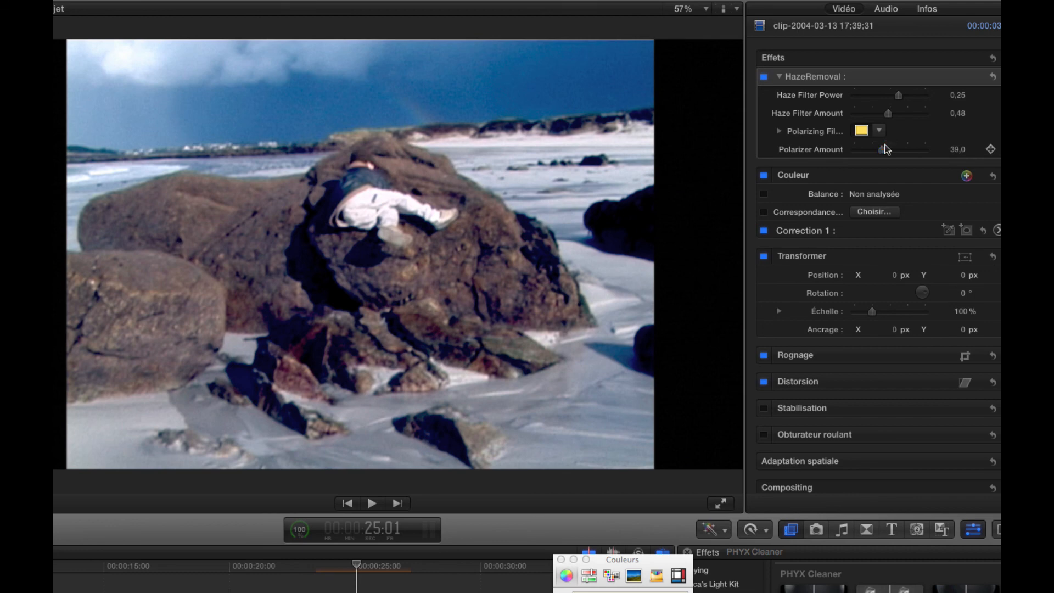
Compare the beach clip with the tuned HazeRemoval switched off and on, leaving the effect enabled.
left_click(763, 77)
left_click(763, 77)
left_click(763, 77)
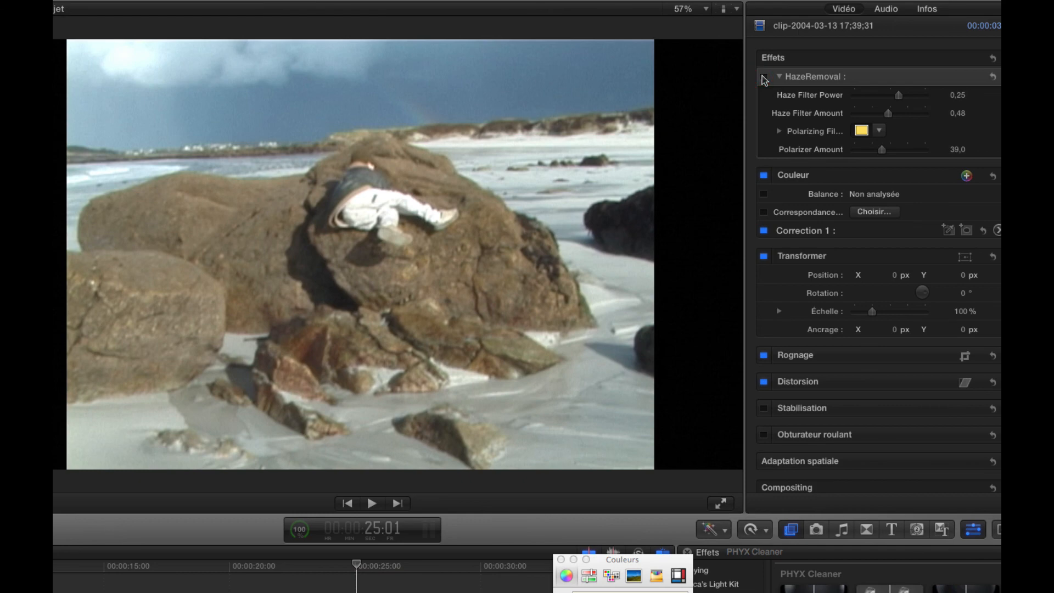
left_click(763, 77)
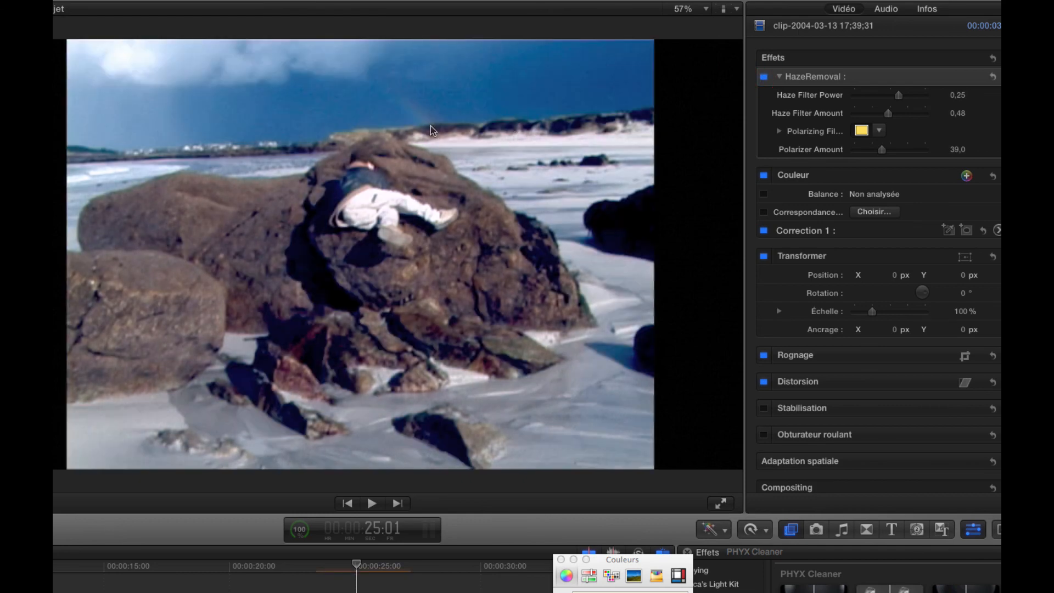